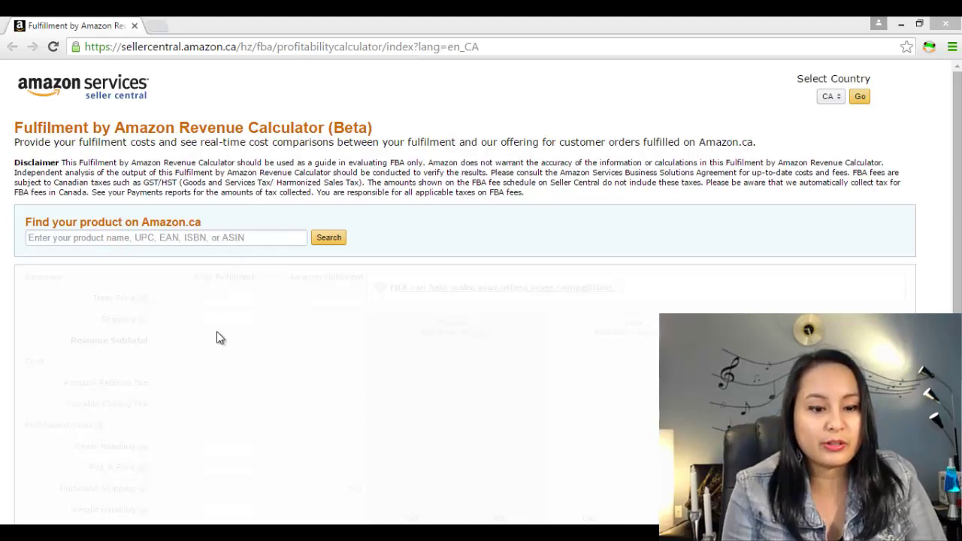
# Select the helmet's ASIN B0081F6PL4 in the Amazon.ca product details, then return to Seller Central.
pyautogui.moveTo(286, 532)
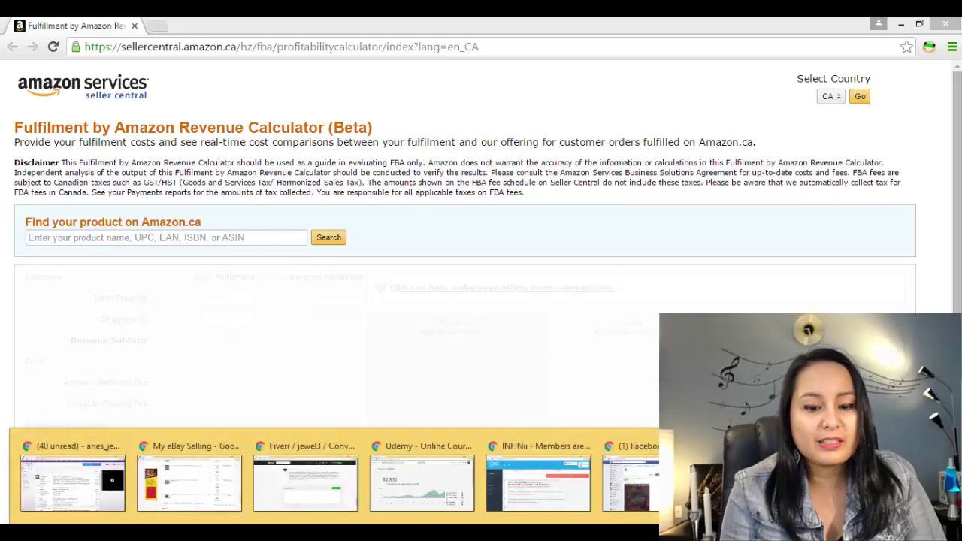
pyautogui.click(718, 481)
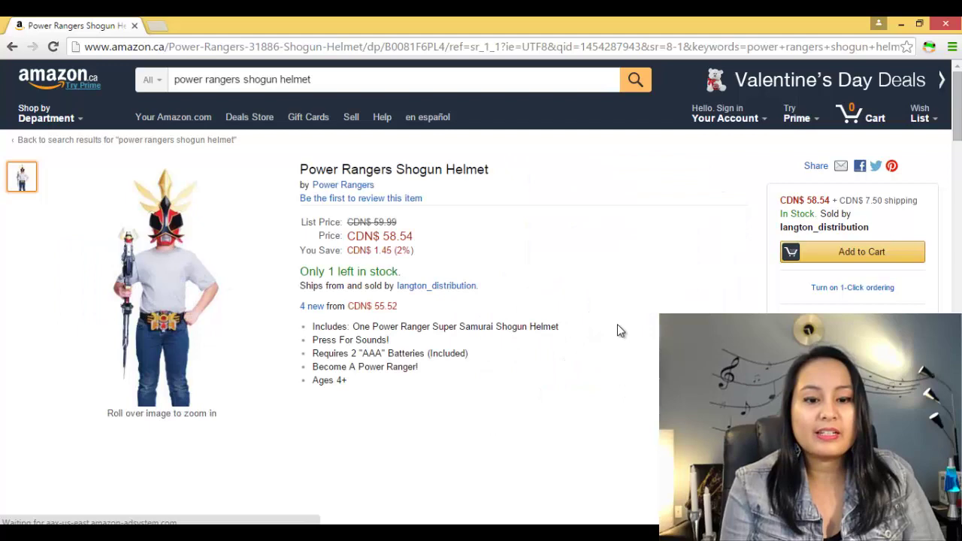
pyautogui.moveTo(133, 270)
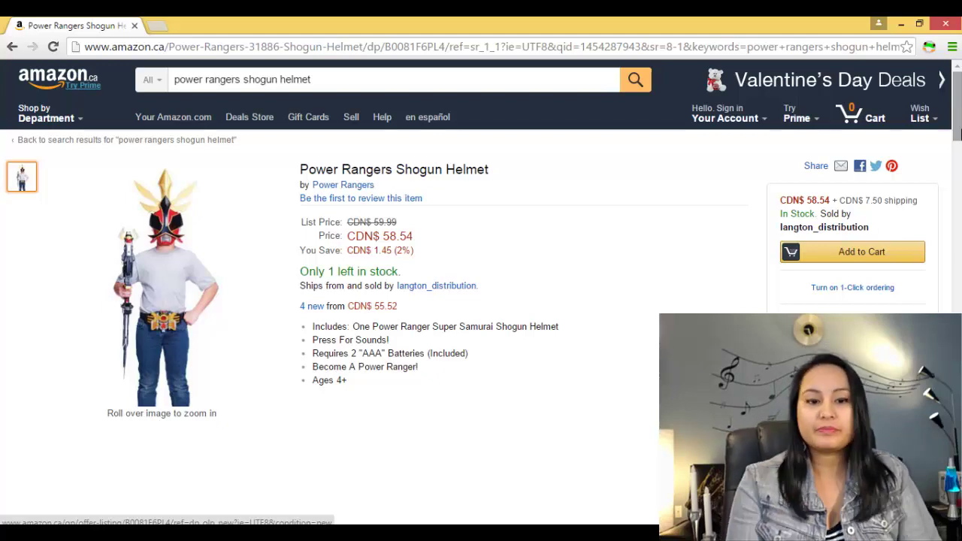
pyautogui.scroll(-3, 958, 133)
pyautogui.scroll(-2, 958, 198)
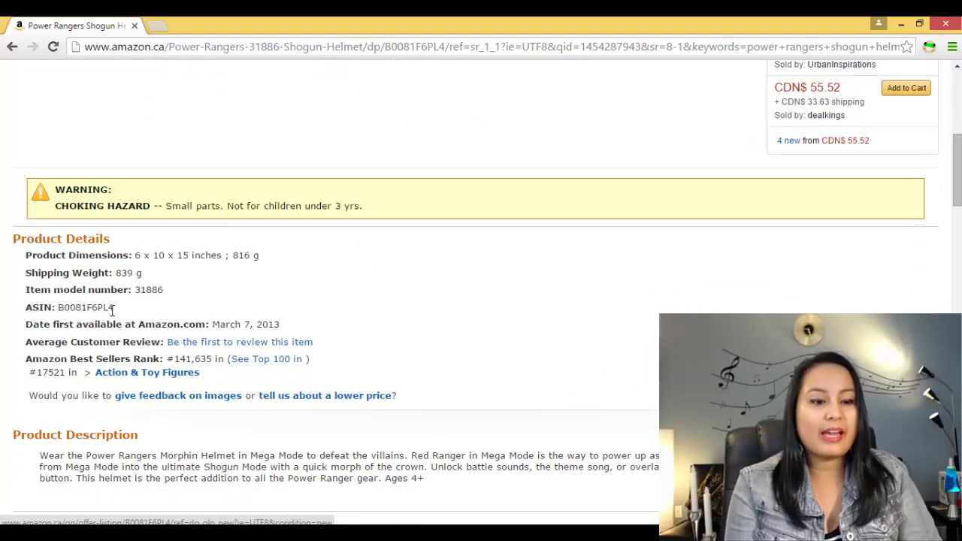
pyautogui.moveTo(114, 307); pyautogui.dragTo(59, 310)
pyautogui.hotkey('ctrl', 'c')
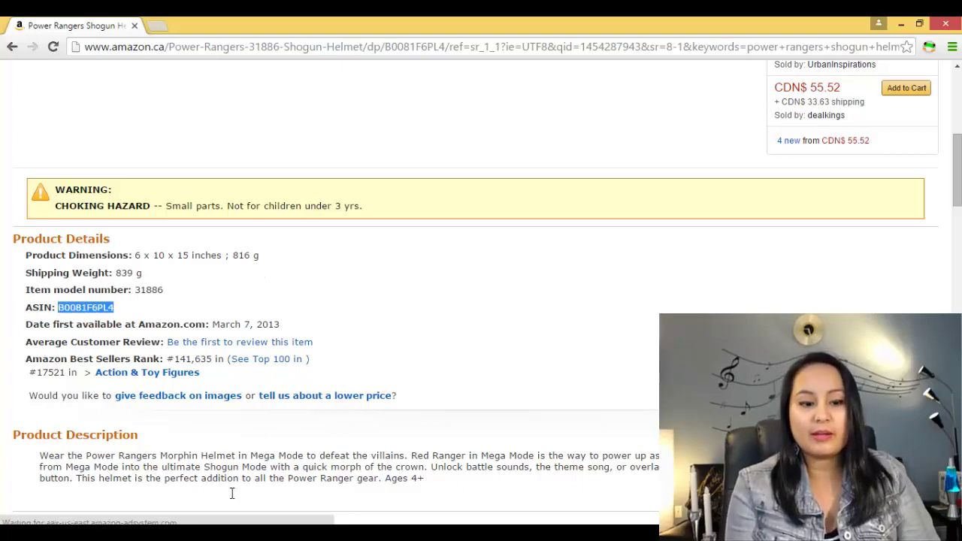
pyautogui.click(232, 534)
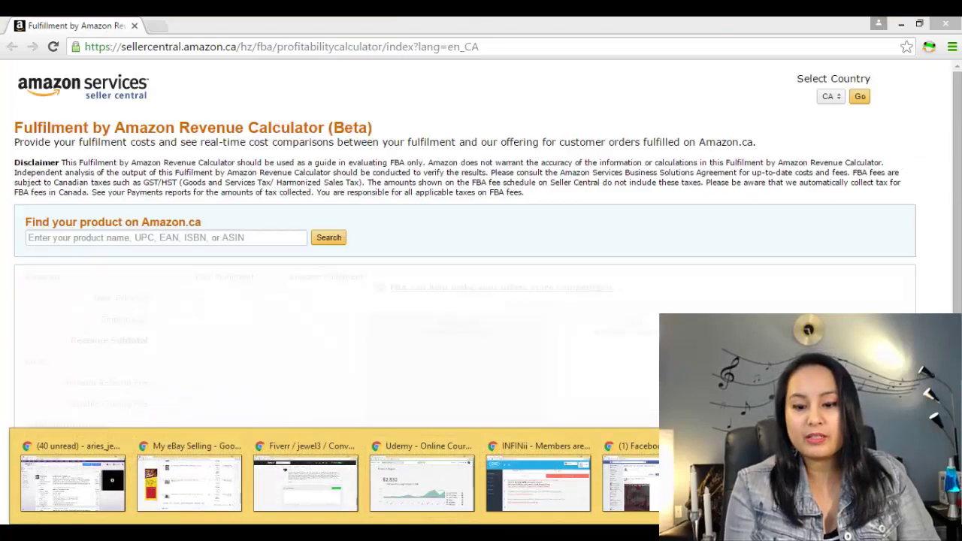
# Paste the ASIN B0081F6PL4 into the FBA calculator's product search and search.
pyautogui.click(752, 481)
pyautogui.click(199, 239)
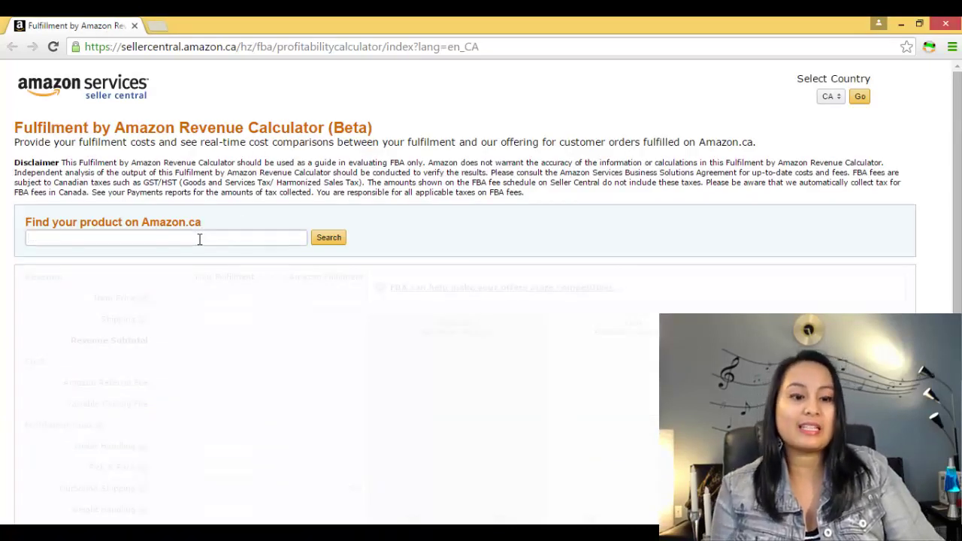
pyautogui.hotkey('ctrl', 'v')
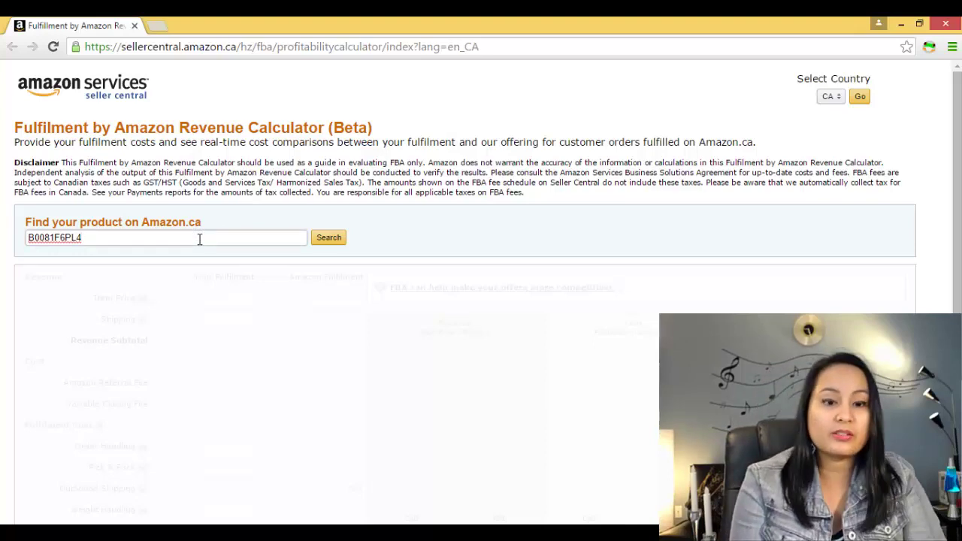
pyautogui.click(328, 242)
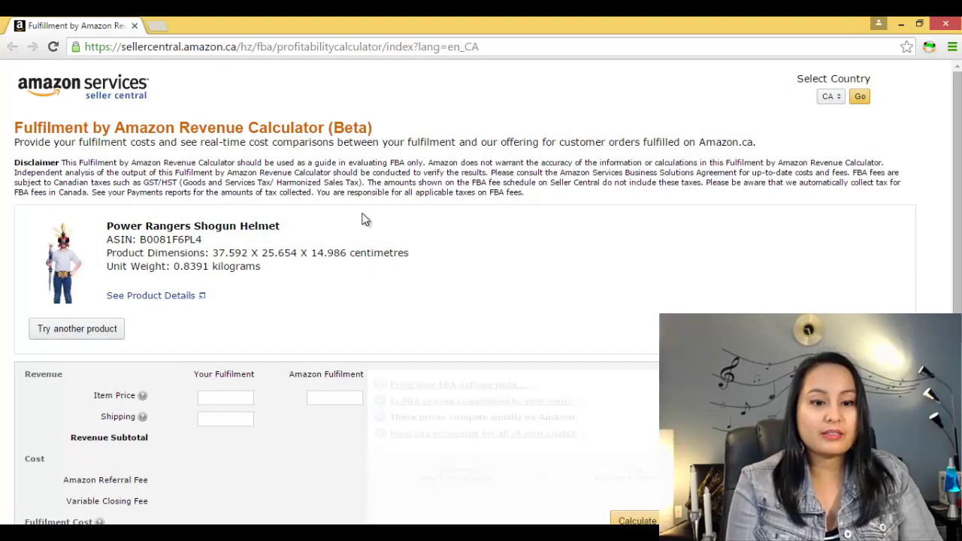
# Scroll through the Power Rangers Shogun Helmet's fee table.
pyautogui.scroll(-2, 958, 188)
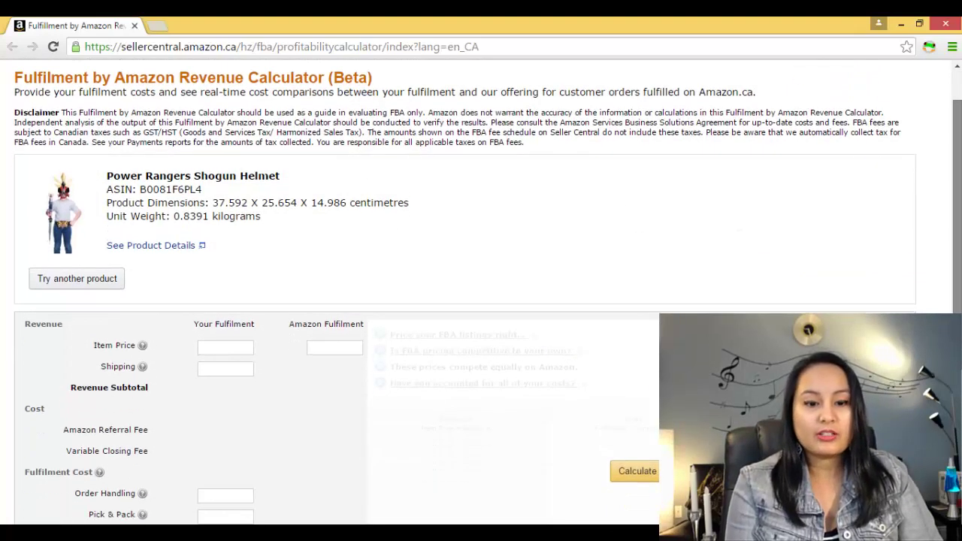
pyautogui.scroll(-5, 488, 291)
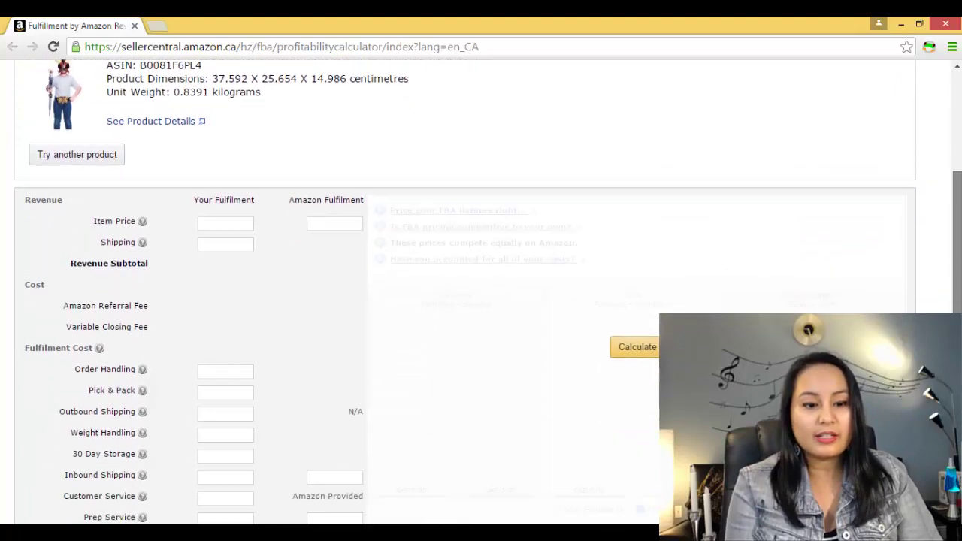
pyautogui.scroll(5, 488, 291)
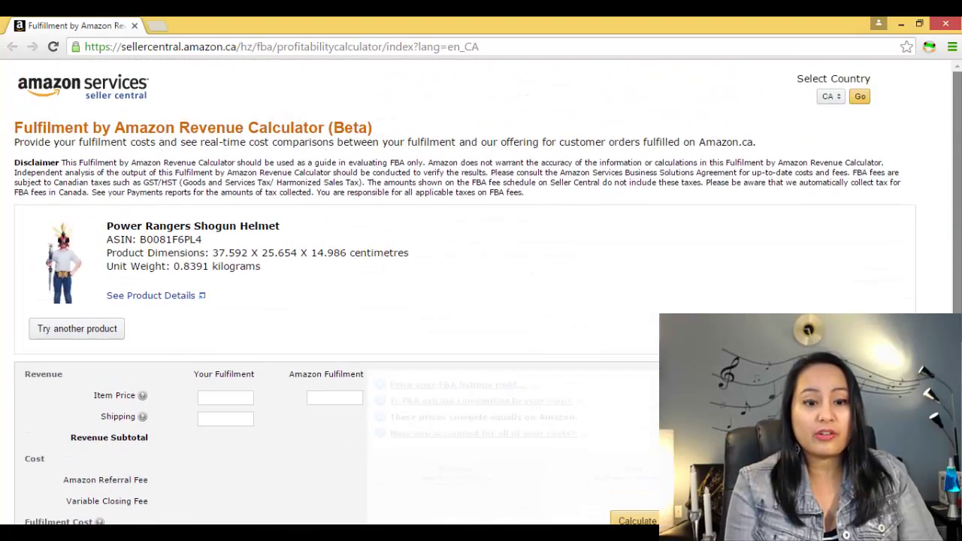
pyautogui.scroll(-2, 488, 291)
pyautogui.scroll(-3, 481, 293)
pyautogui.scroll(2, 481, 293)
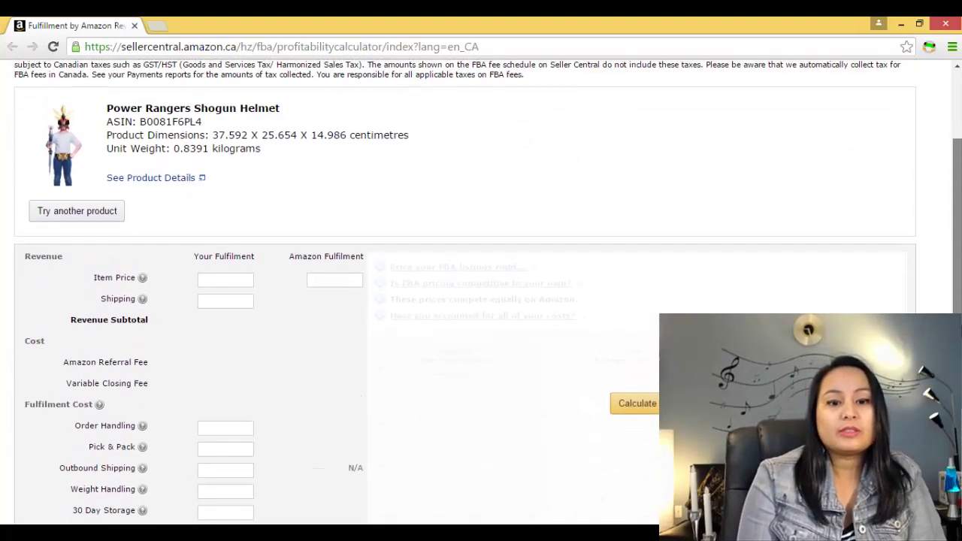
pyautogui.scroll(-1, 557, 338)
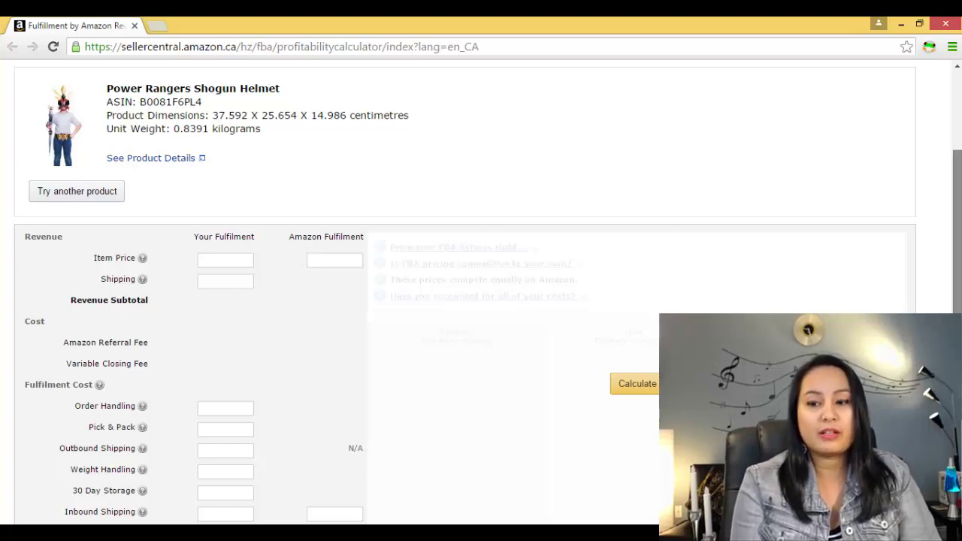
pyautogui.scroll(-2, 957, 226)
pyautogui.scroll(2, 960, 227)
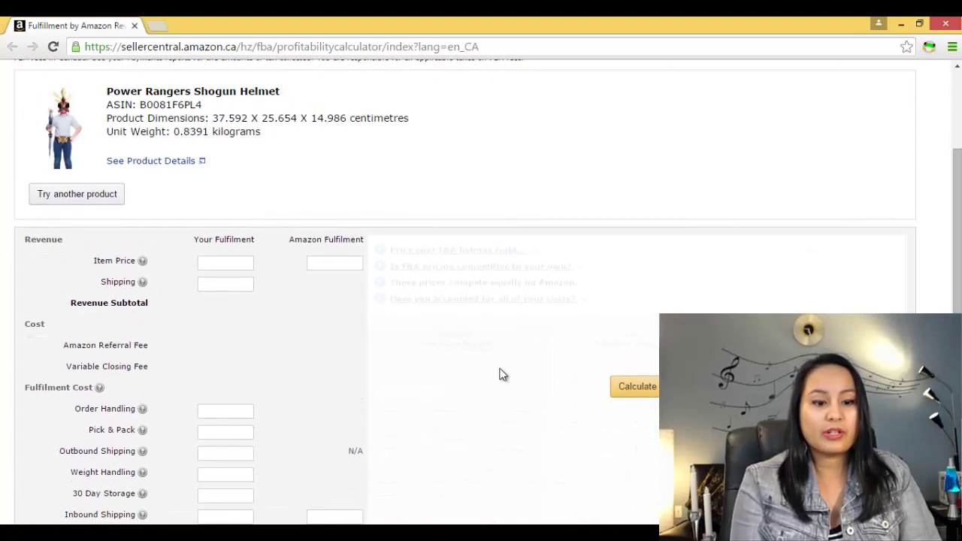
# Check the helmet's CDN$ 59.99 list price on Amazon.ca, then return to the FBA calculator.
pyautogui.moveTo(451, 533)
pyautogui.click(714, 492)
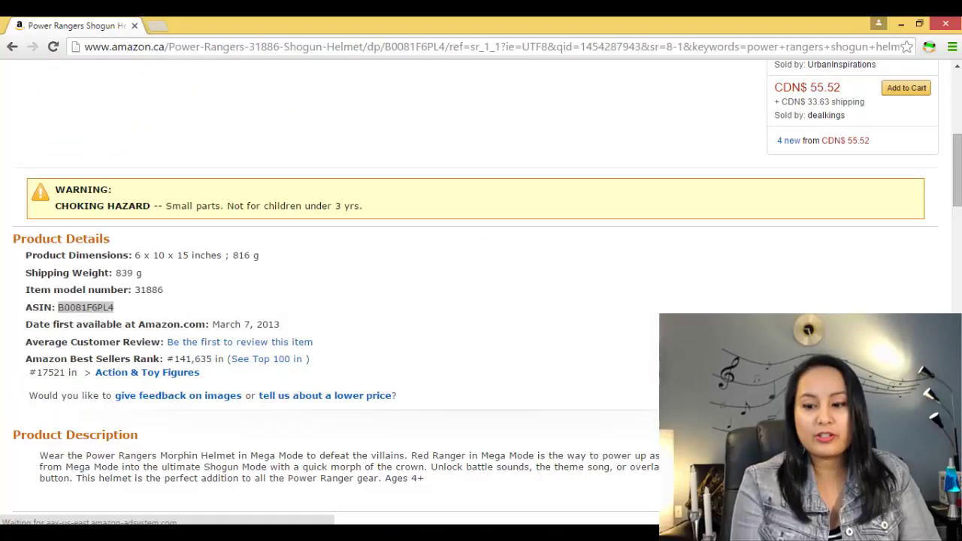
pyautogui.doubleClick(85, 307)
pyautogui.scroll(5, 481, 286)
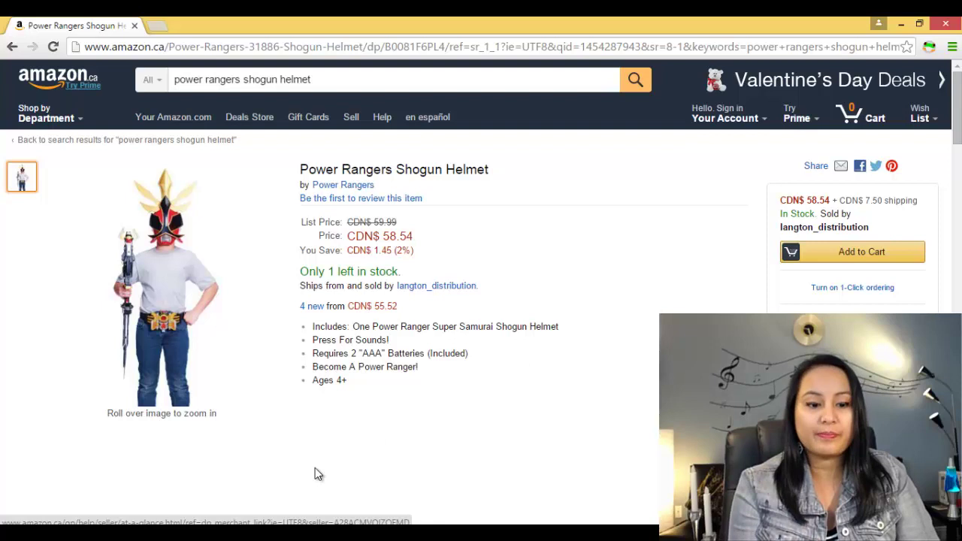
pyautogui.click(240, 534)
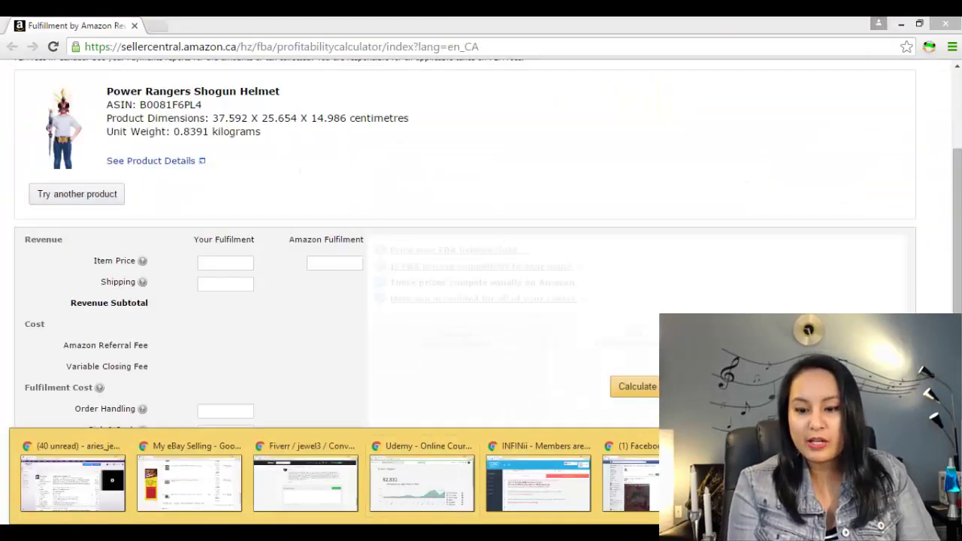
# Enter 59.99 as the Amazon Fulfilment item price and calculate, giving a CAD 45.09 margin impact.
pyautogui.click(752, 481)
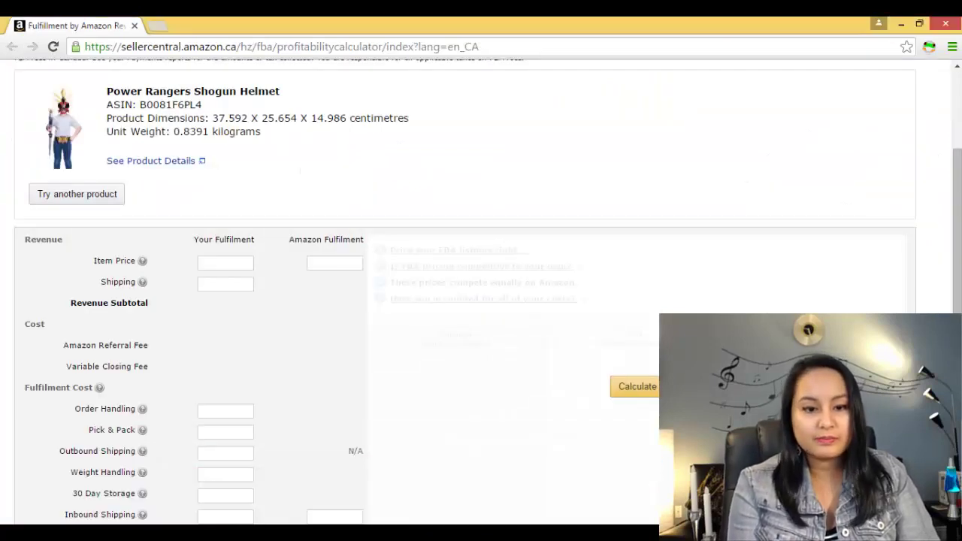
pyautogui.click(333, 262)
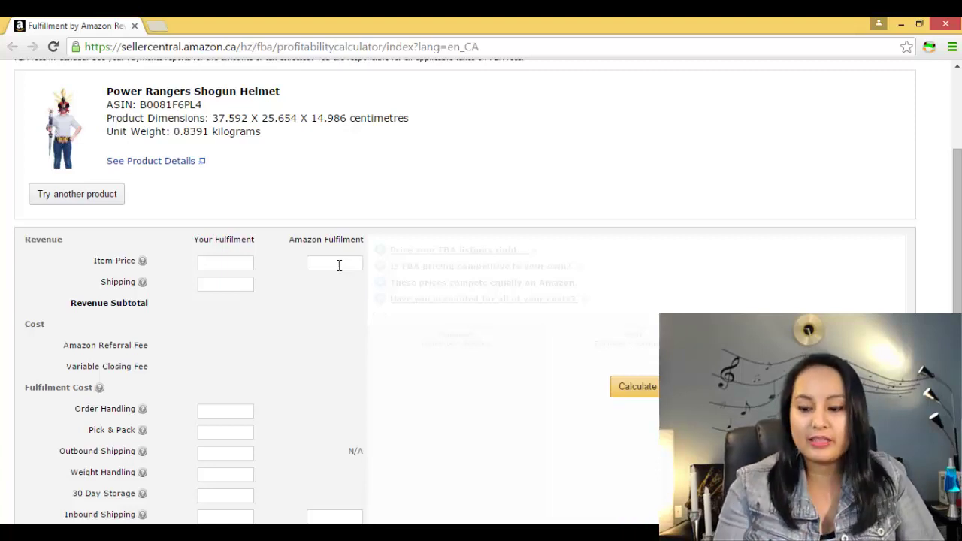
pyautogui.click(339, 263)
pyautogui.write('59.99')
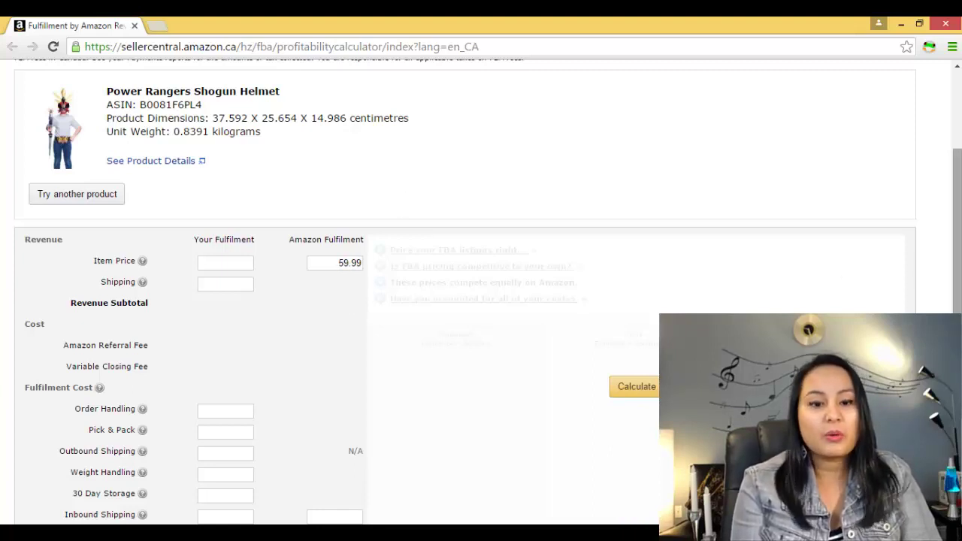
pyautogui.scroll(-2, 488, 291)
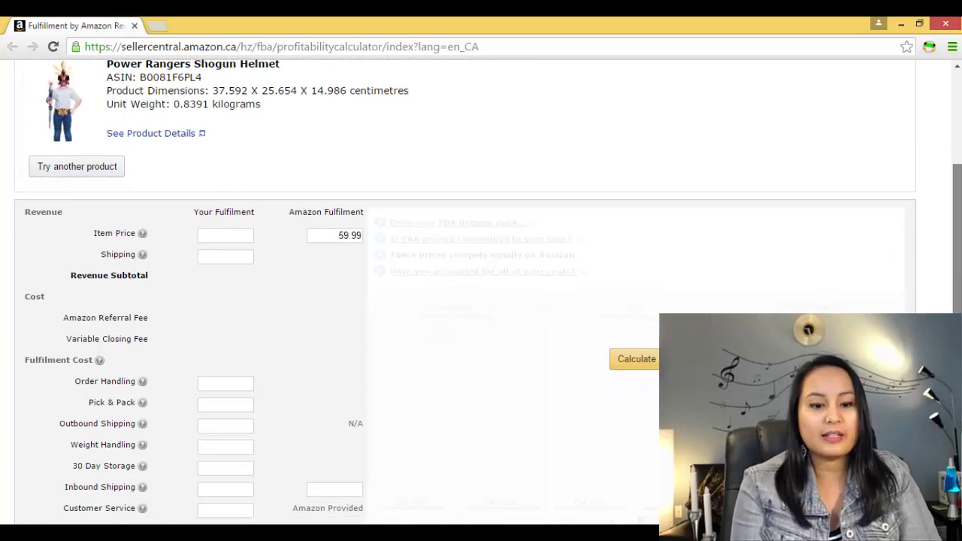
pyautogui.scroll(-1, 488, 291)
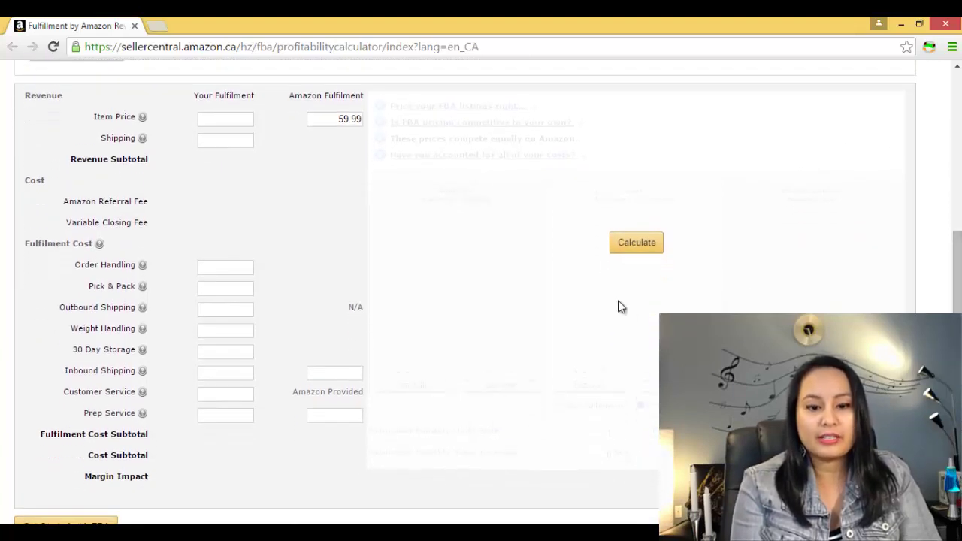
pyautogui.click(636, 254)
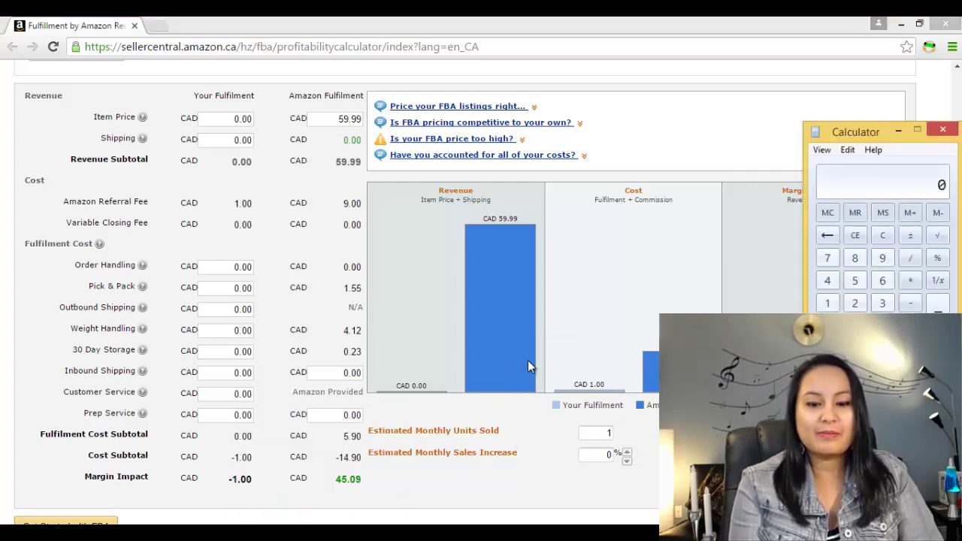
# Place Calculator beside the fee results and enter 45.09 − 5.99 − 4.00.
pyautogui.moveTo(840, 128); pyautogui.dragTo(780, 108)
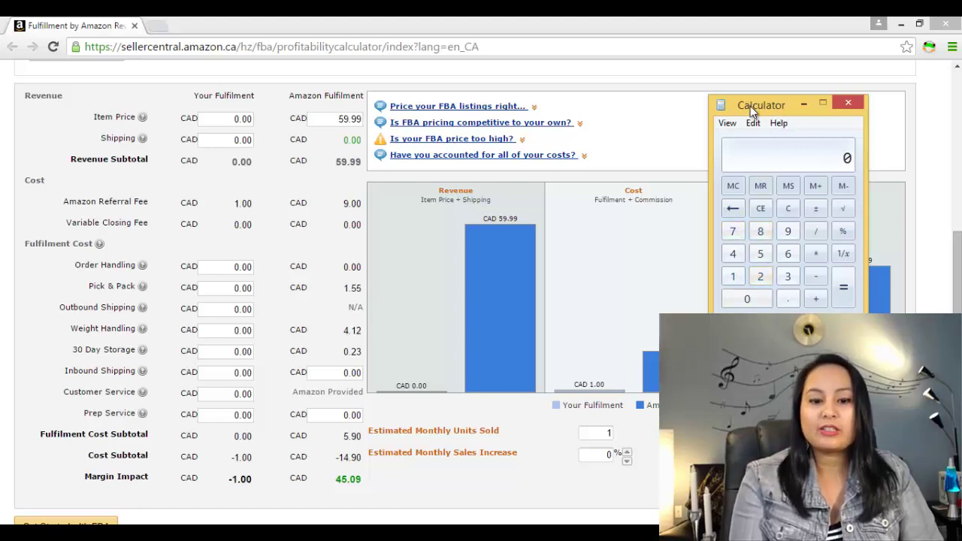
pyautogui.write('45.09')
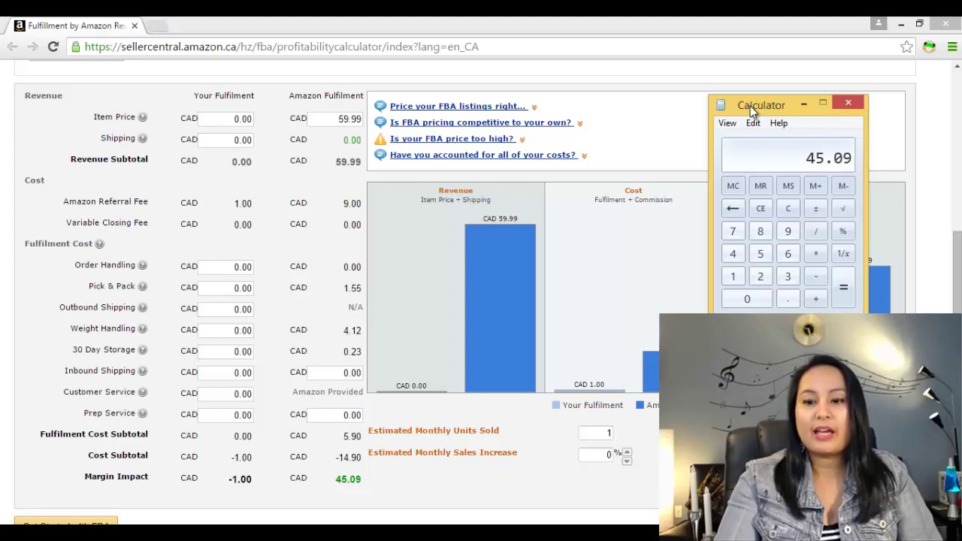
pyautogui.press('-')
pyautogui.write('5.99')
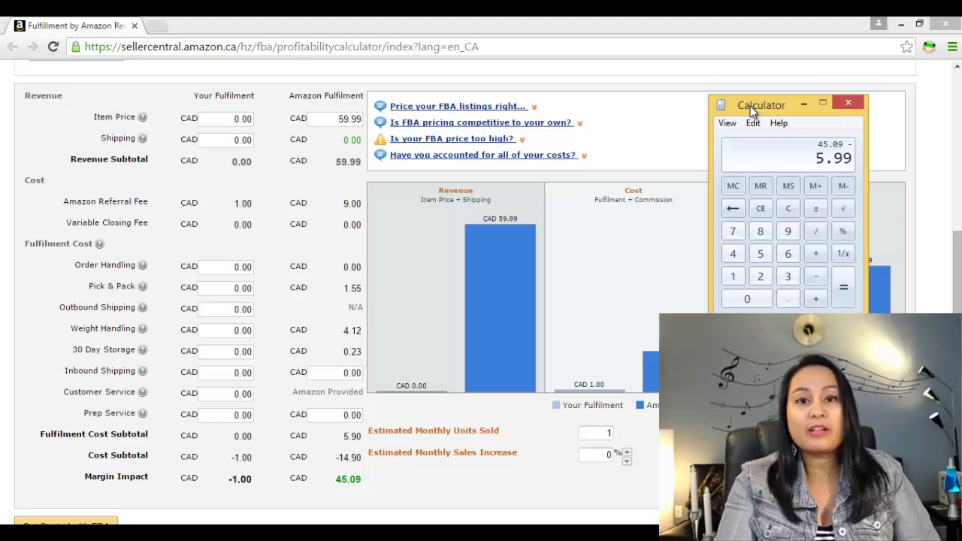
pyautogui.press('-')
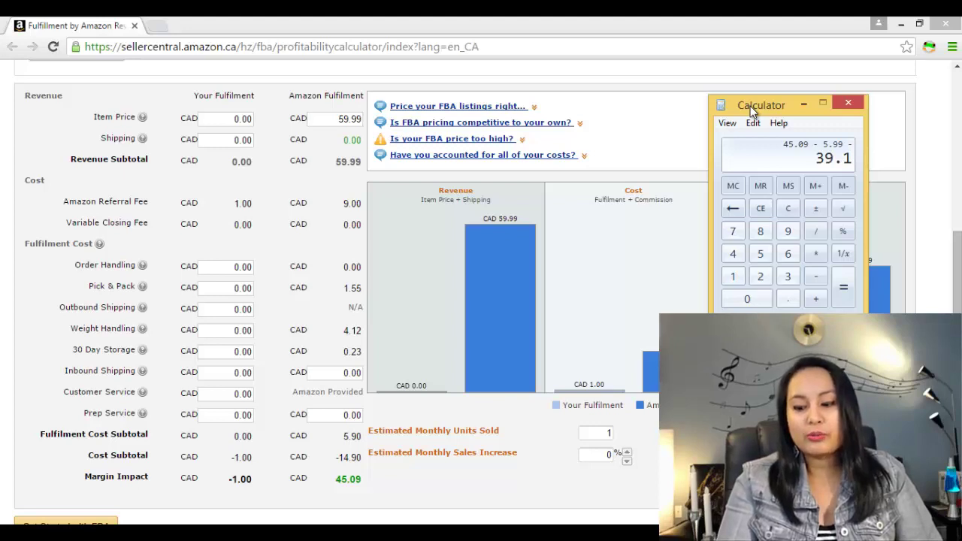
pyautogui.write('4.00')
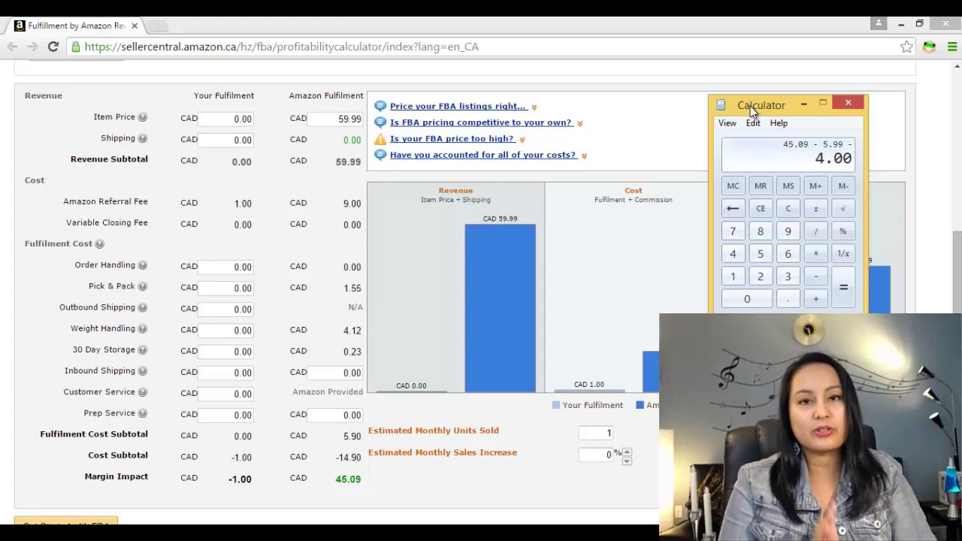
# Clear Calculator and compute 25 ÷ 10 = 2.5.
pyautogui.click(786, 210)
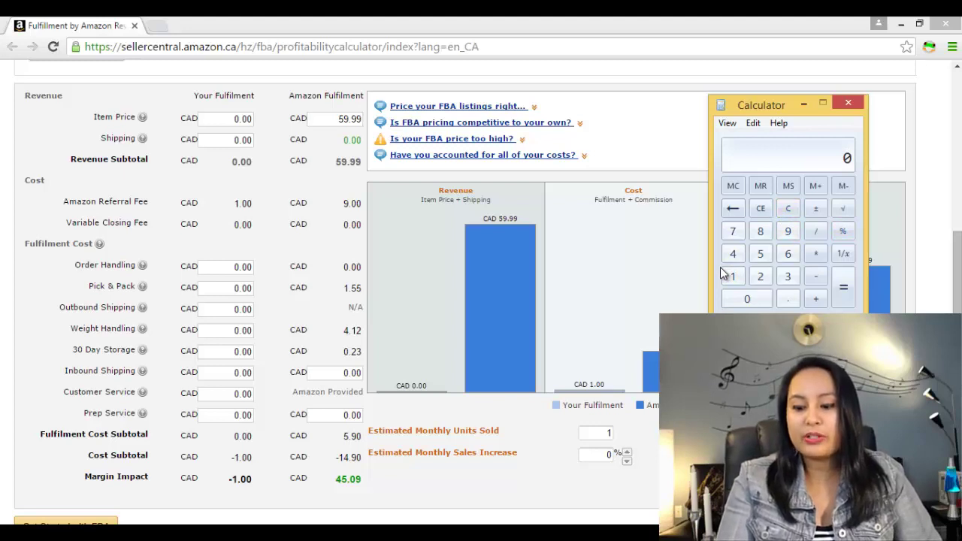
pyautogui.write('25.00')
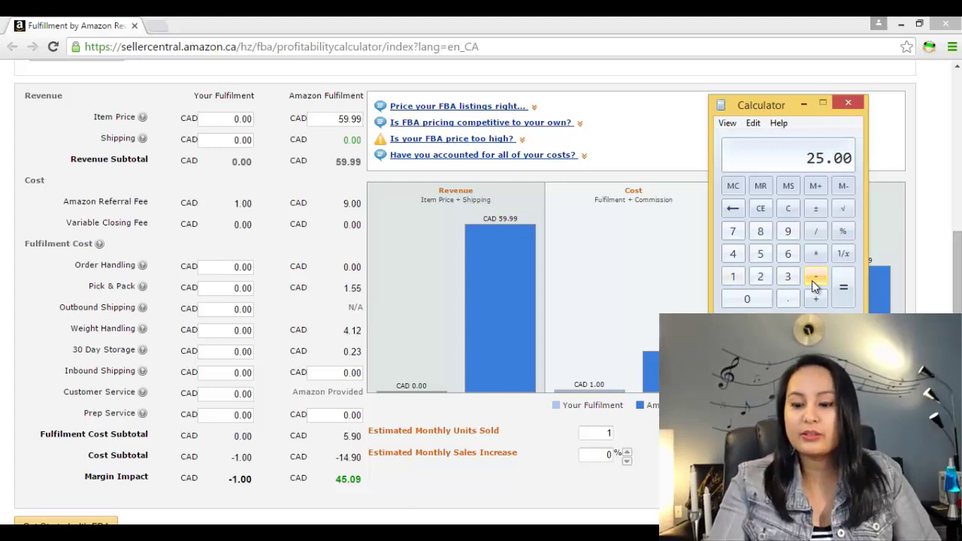
pyautogui.click(816, 231)
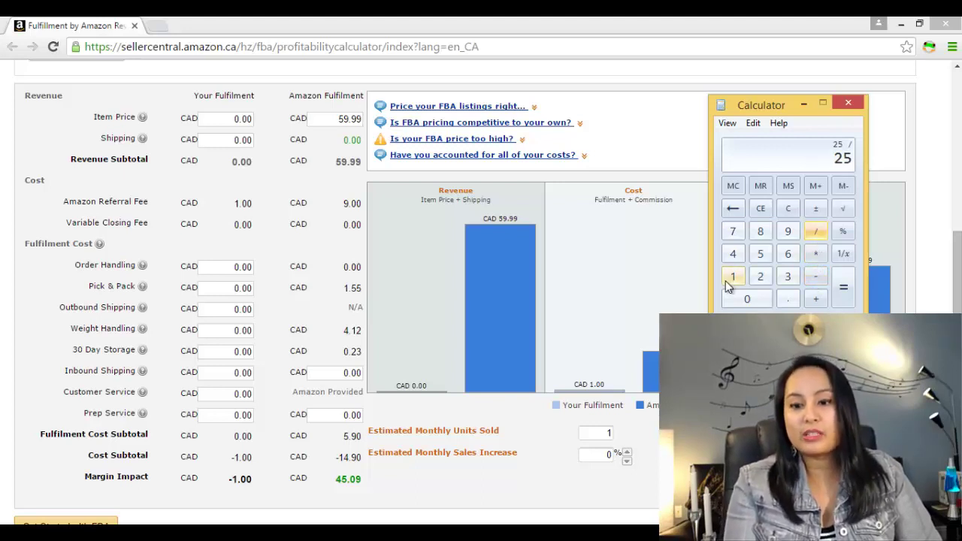
pyautogui.click(730, 277)
pyautogui.click(733, 299)
pyautogui.click(840, 290)
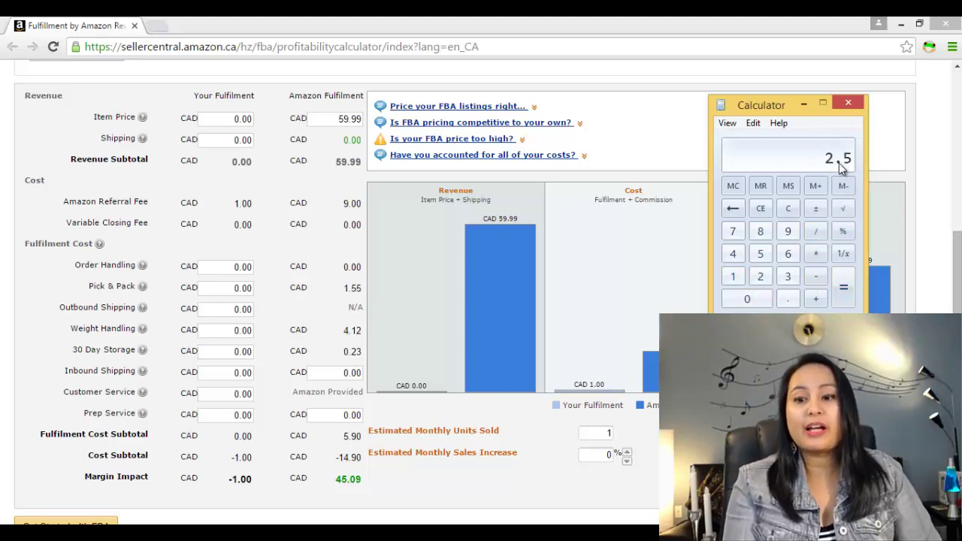
# Clear and compute 45.09 − 5.99 − 4.00 = 35.1.
pyautogui.click(790, 212)
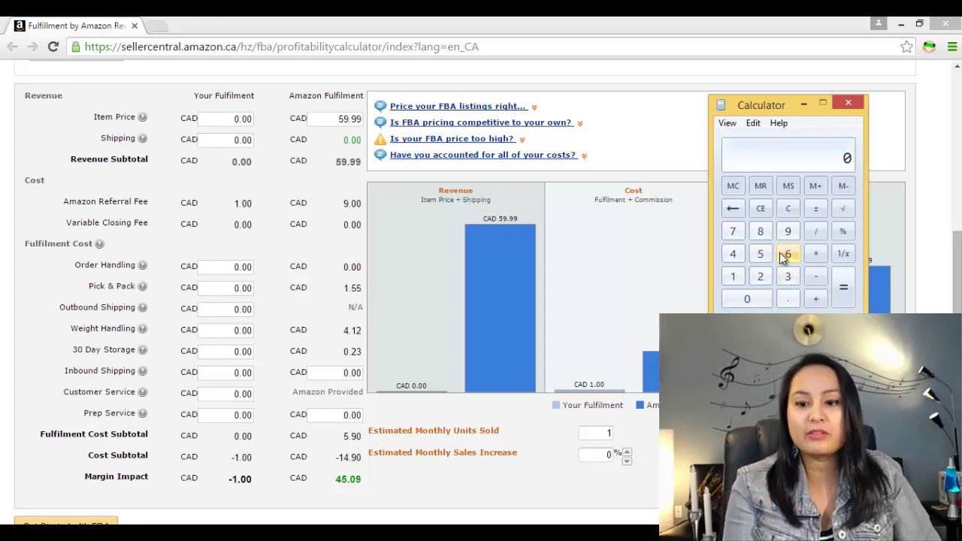
pyautogui.write('45.09')
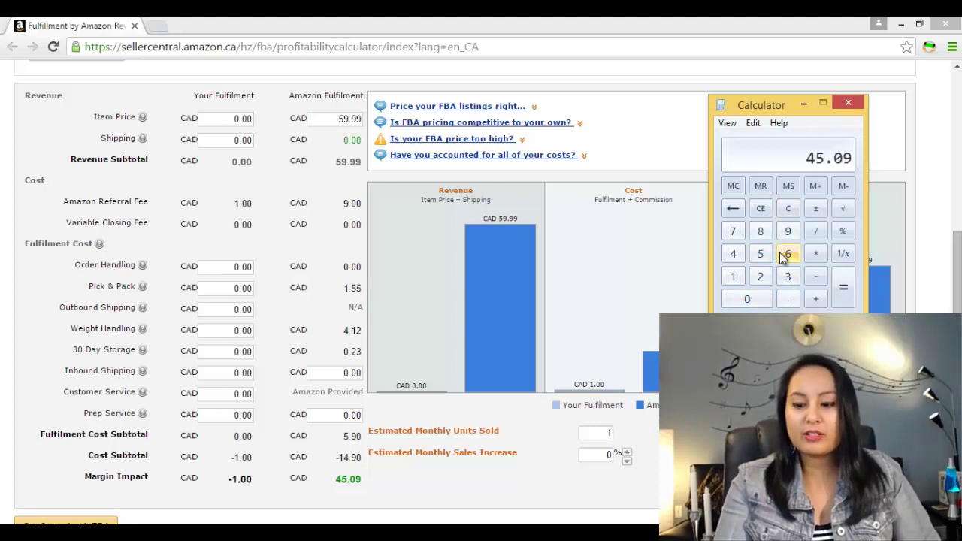
pyautogui.write('-5.99')
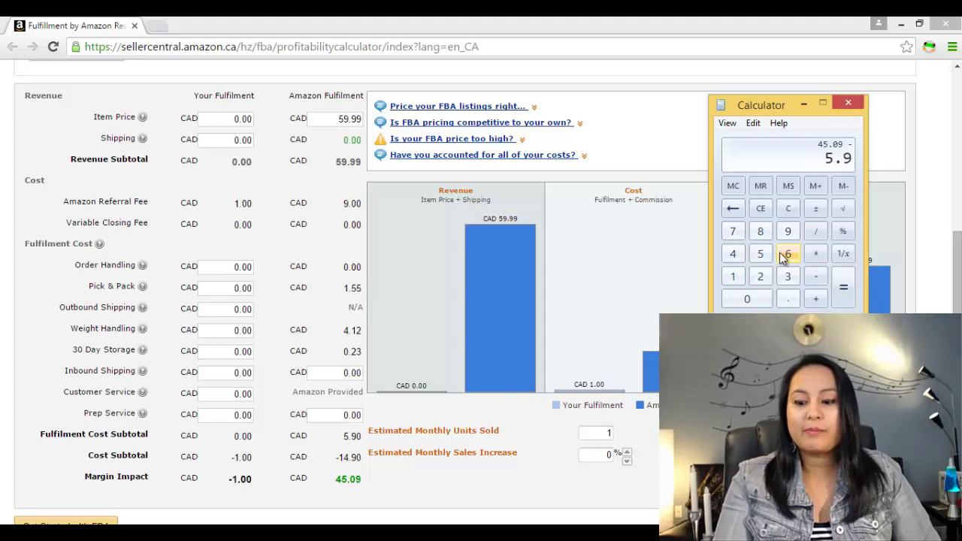
pyautogui.press('Return')
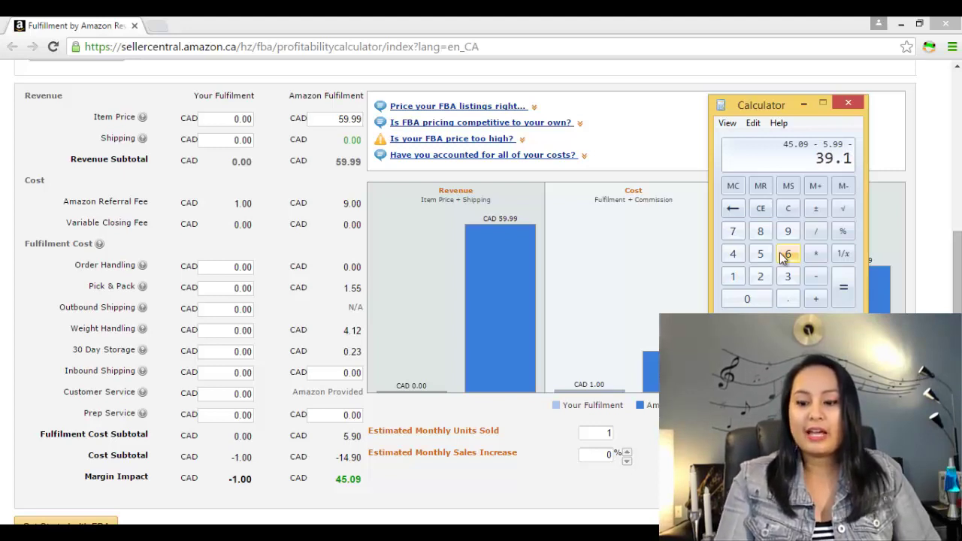
pyautogui.write('4')
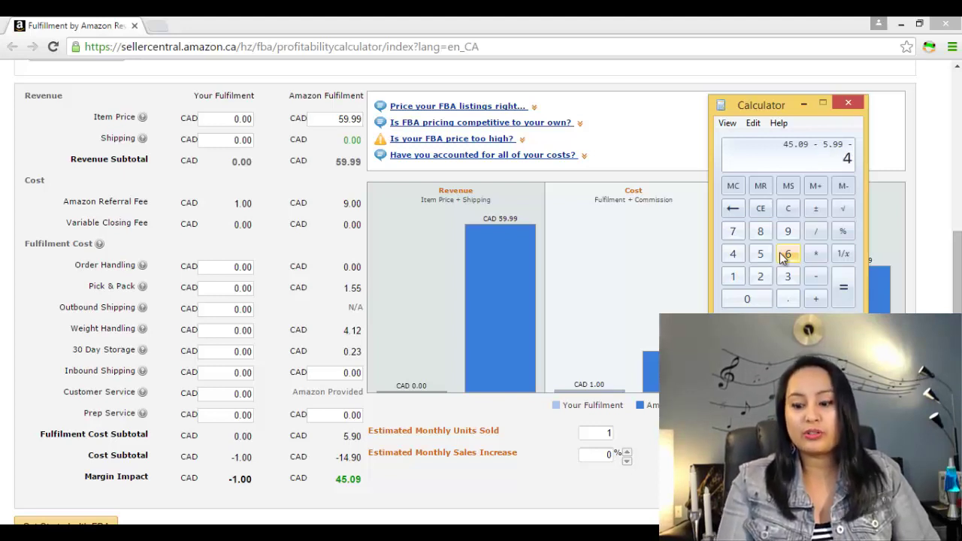
pyautogui.write('.00')
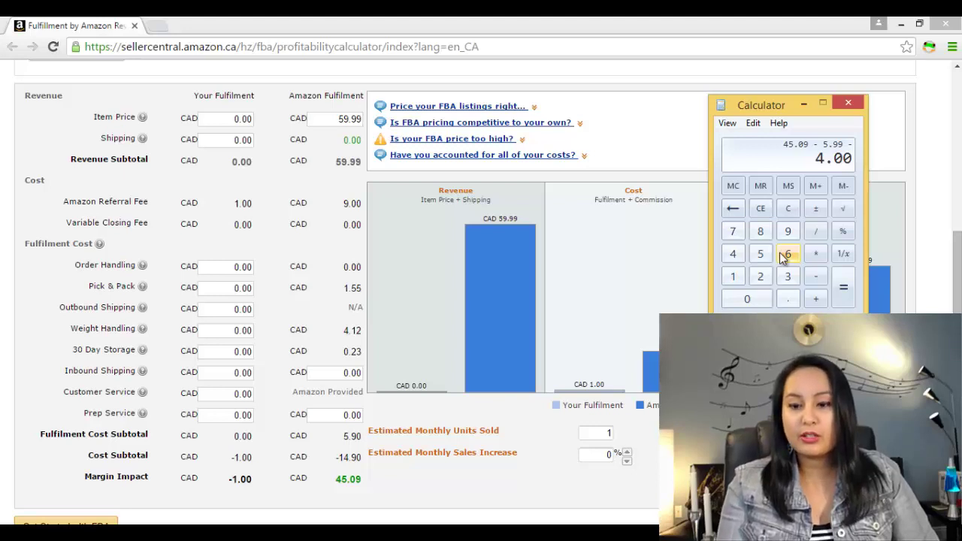
pyautogui.press('Return')
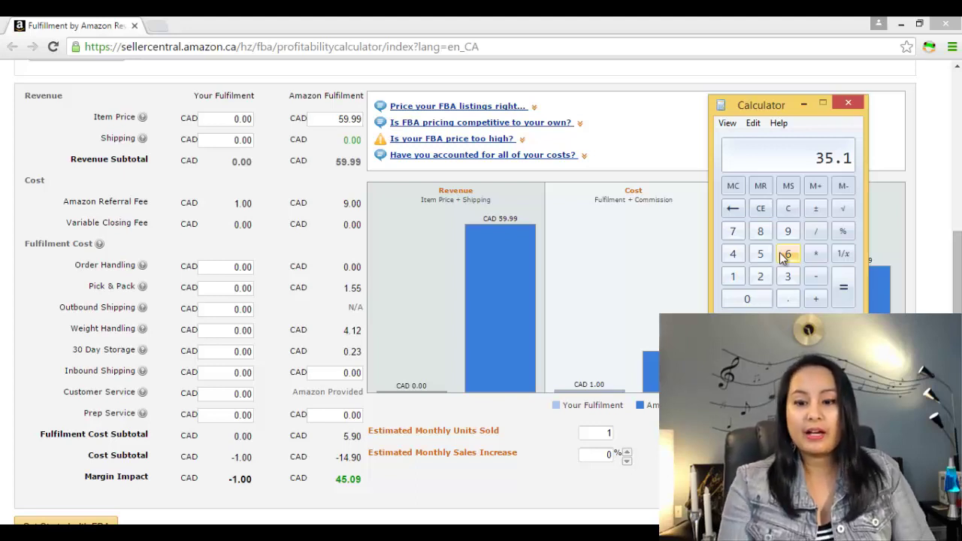
# Try Amazon item prices of 9.99 and then 5.99, recalculating fees each time.
pyautogui.click(352, 120)
pyautogui.moveTo(352, 120); pyautogui.dragTo(340, 122)
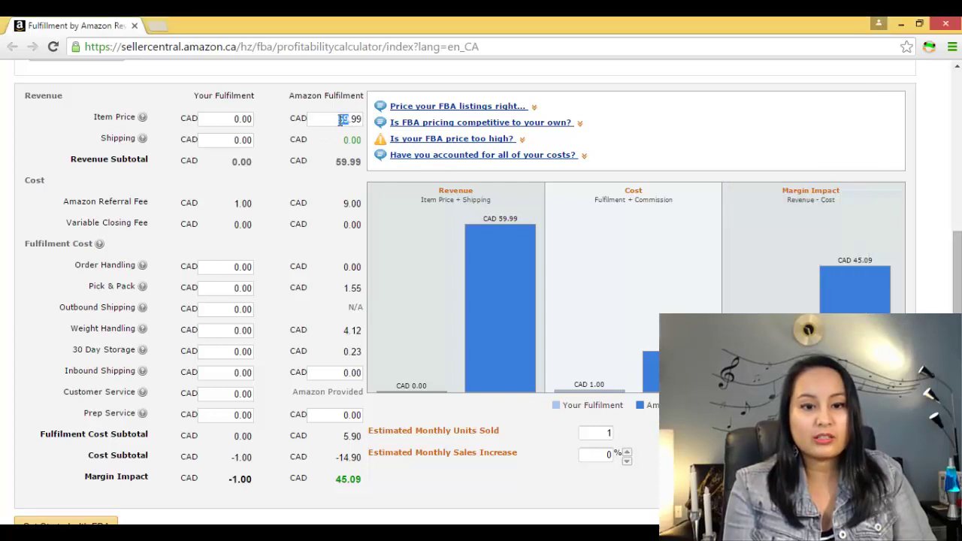
pyautogui.write('9')
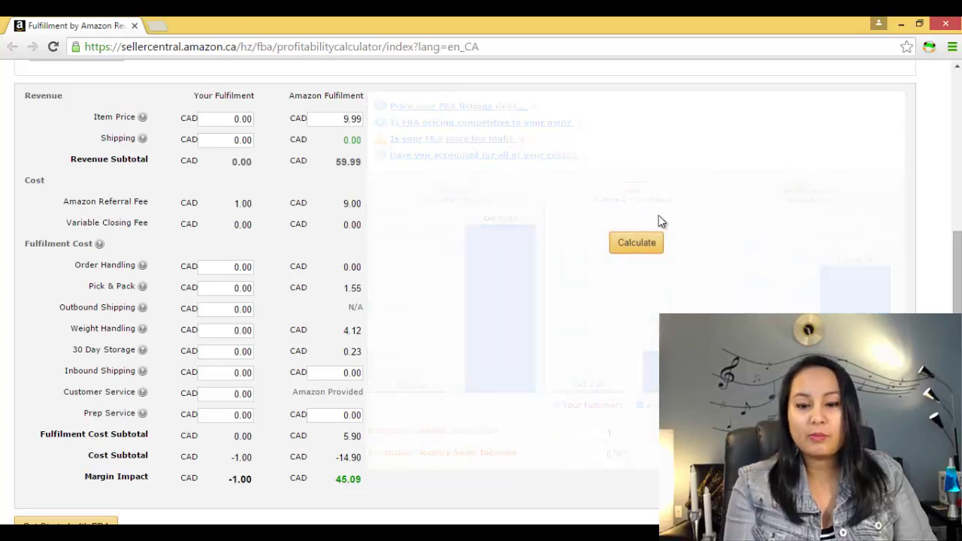
pyautogui.click(648, 247)
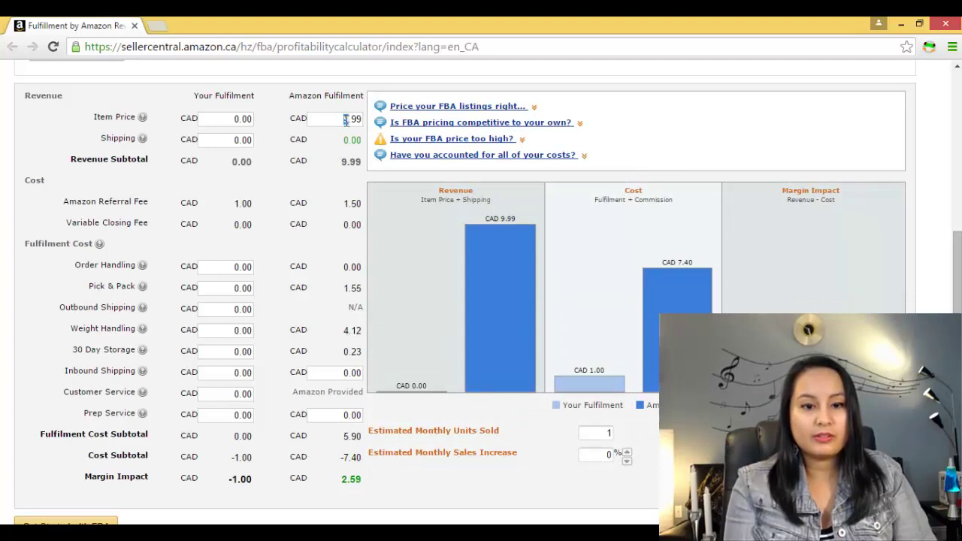
pyautogui.moveTo(344, 120); pyautogui.dragTo(350, 120)
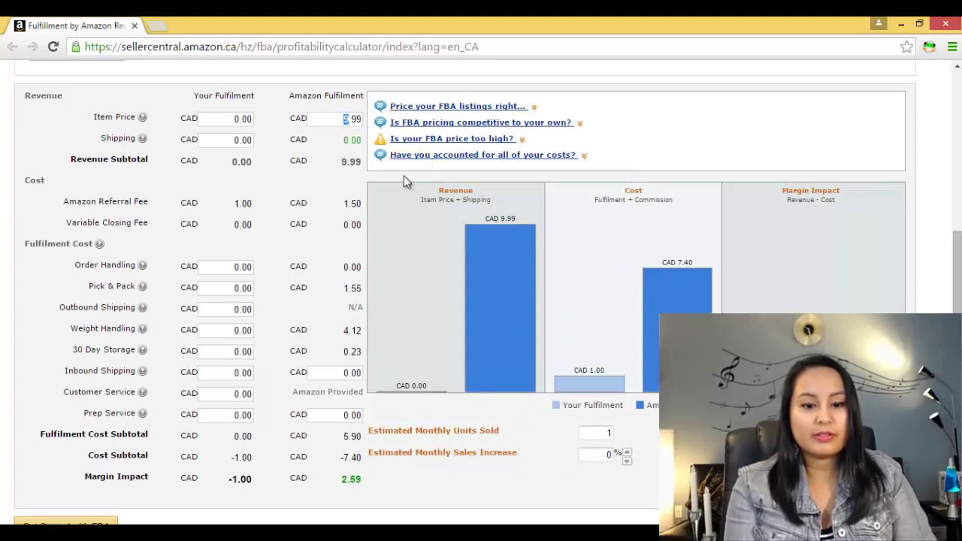
pyautogui.write('5')
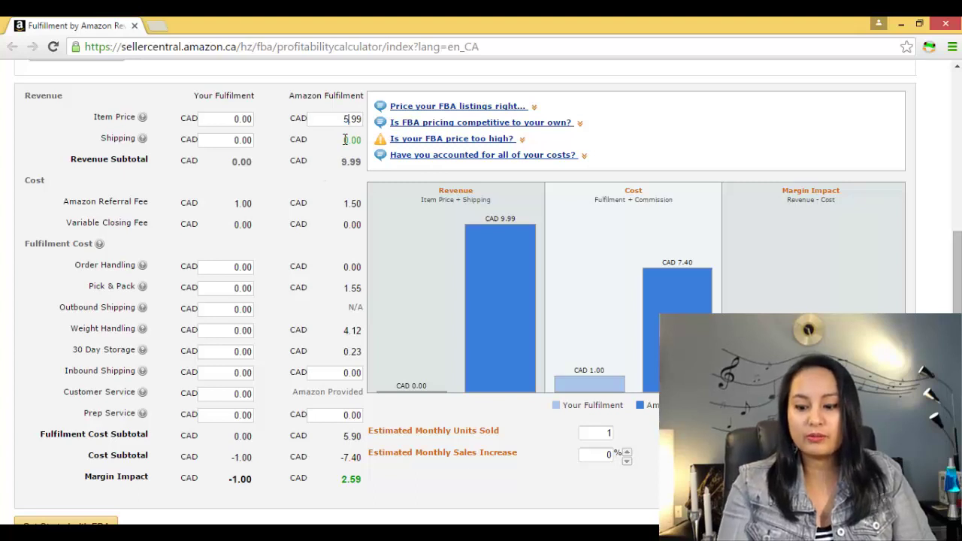
pyautogui.click(633, 245)
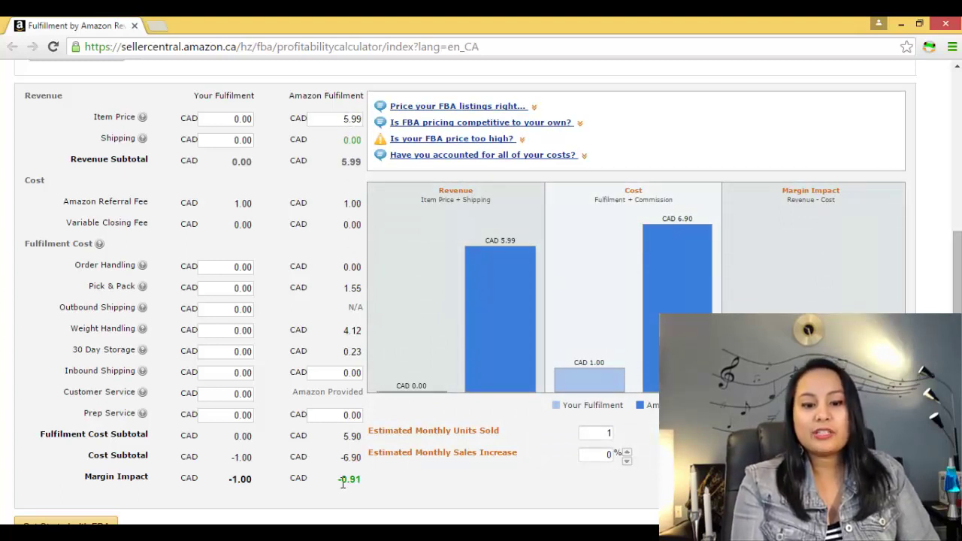
# Inspect the −0.91 margin impact, then restore the 59.99 price and recalculate.
pyautogui.moveTo(340, 481); pyautogui.dragTo(357, 489)
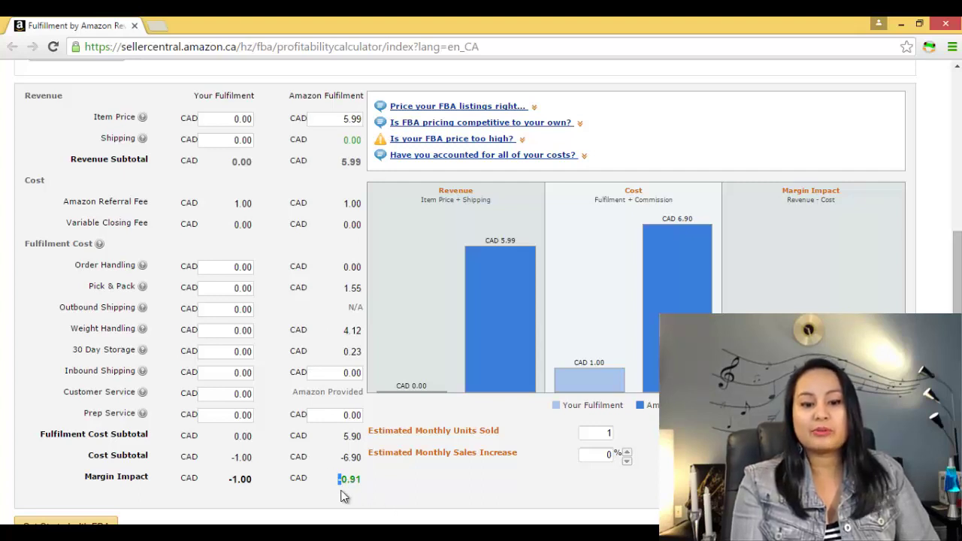
pyautogui.click(343, 481)
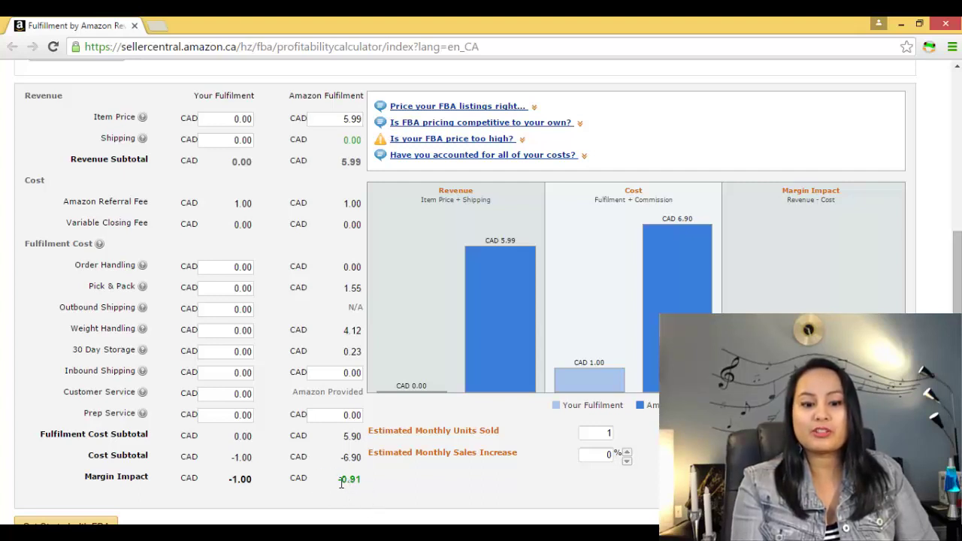
pyautogui.moveTo(337, 482); pyautogui.dragTo(345, 484)
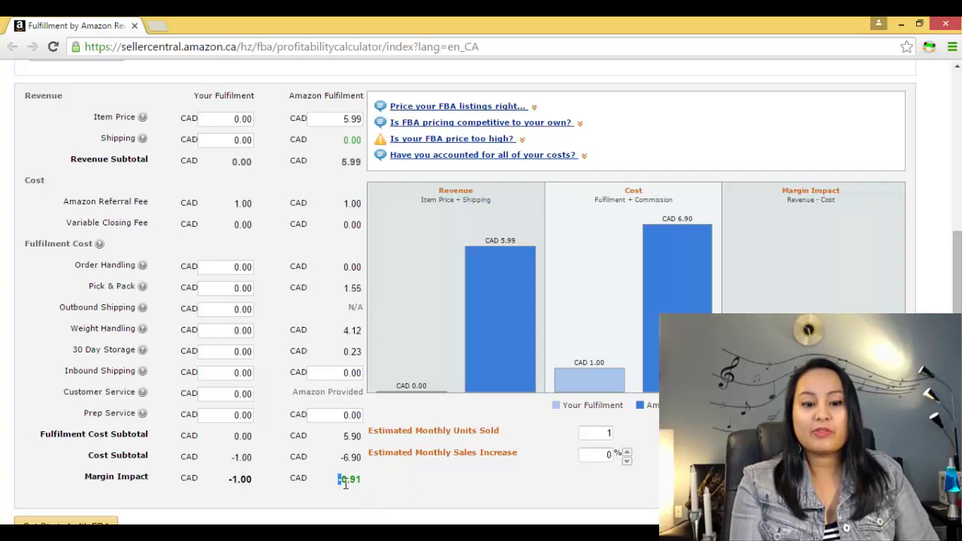
pyautogui.click(373, 492)
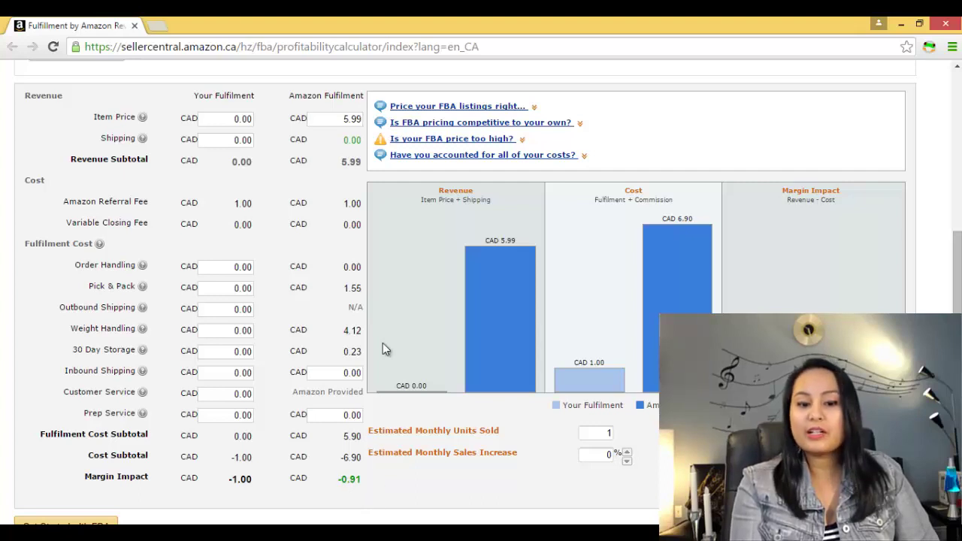
pyautogui.click(347, 118)
pyautogui.write('9')
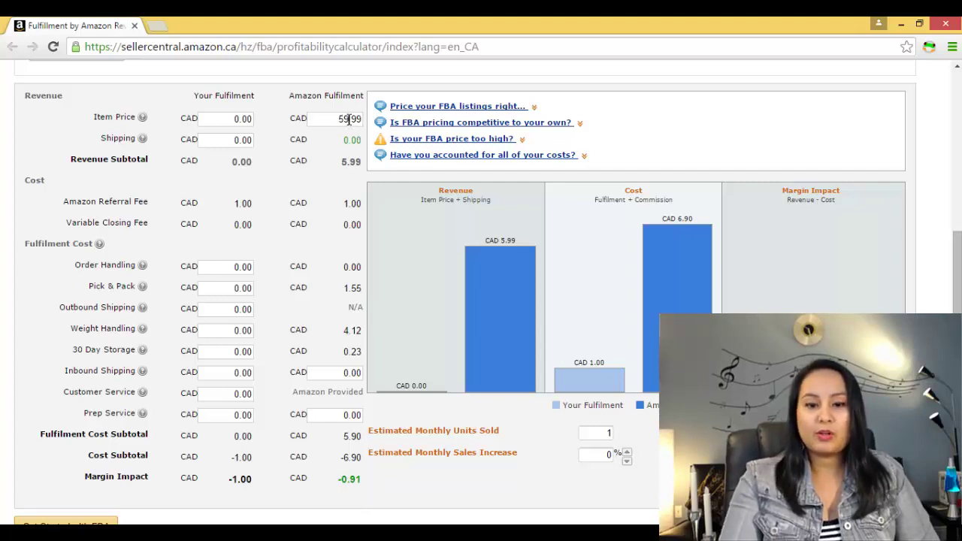
pyautogui.click(623, 243)
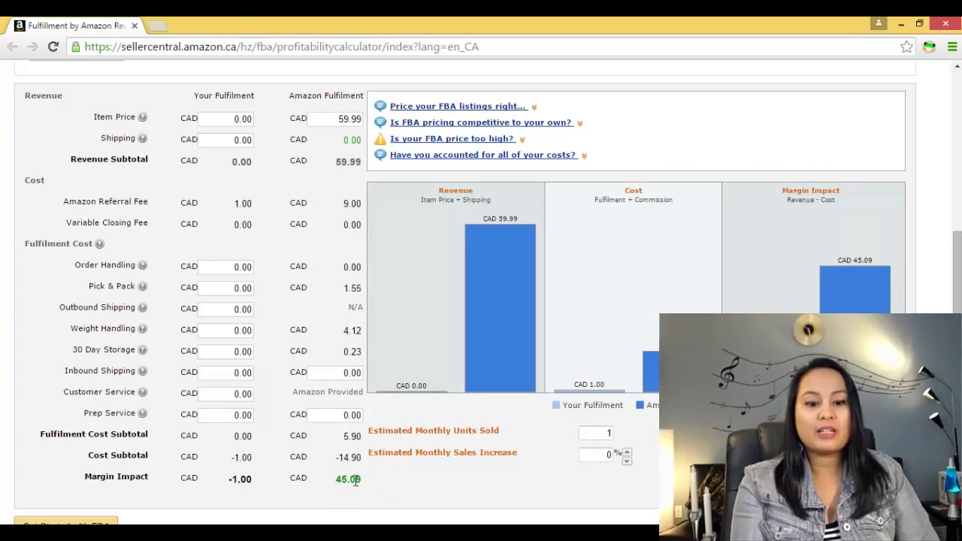
# In Calculator, compute 45.09 − 9.99 − 4.0 = 31.1 from the copied margin.
pyautogui.hotkey('alt', 'Tab')
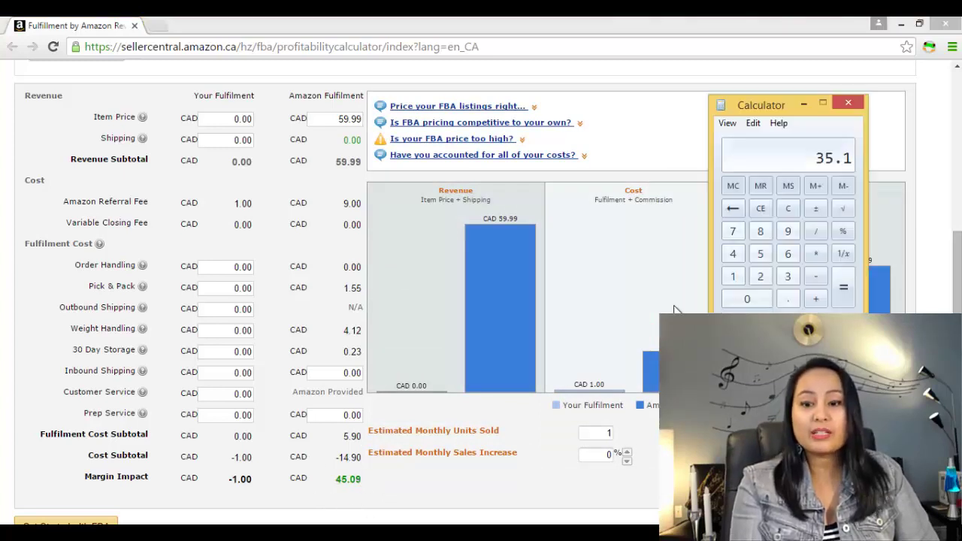
pyautogui.click(789, 209)
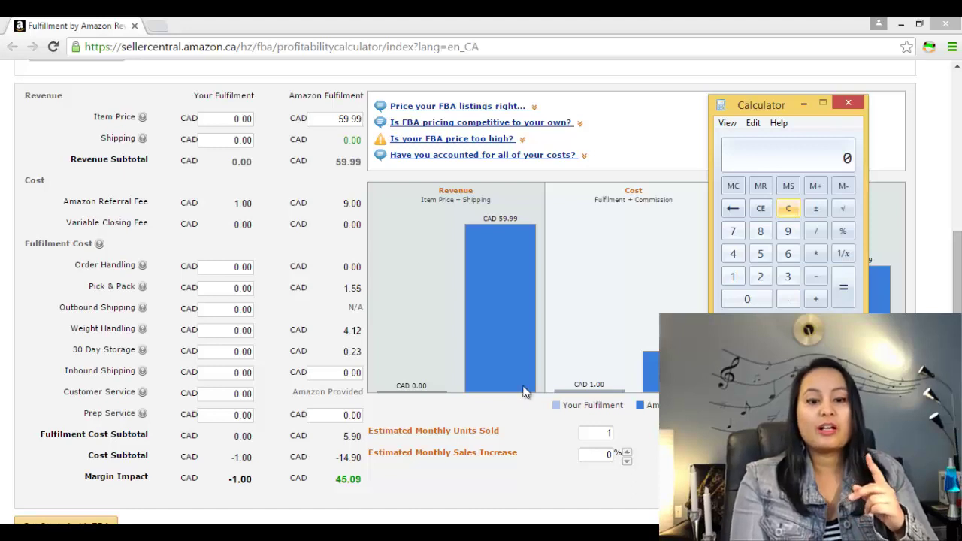
pyautogui.click(346, 483)
pyautogui.moveTo(347, 483); pyautogui.dragTo(337, 485)
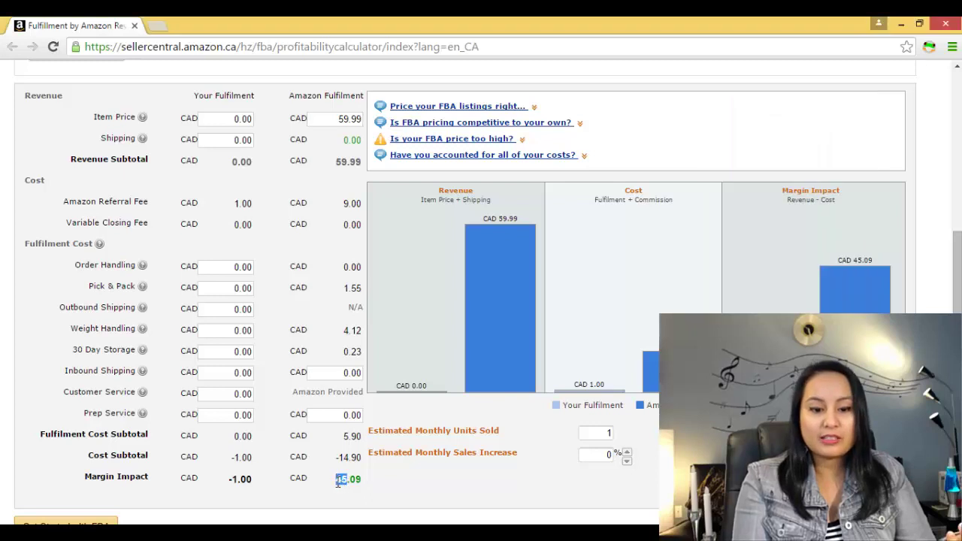
pyautogui.click(350, 524)
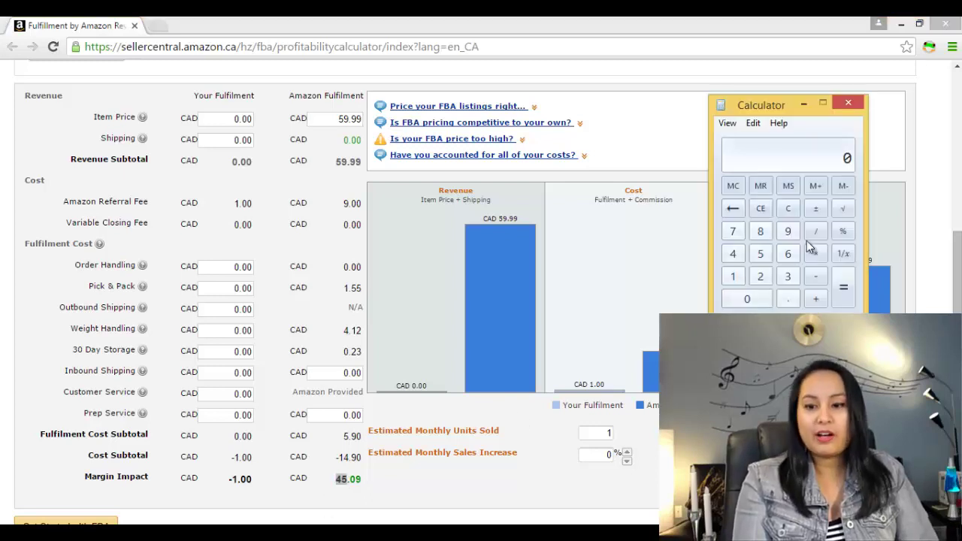
pyautogui.write('45.')
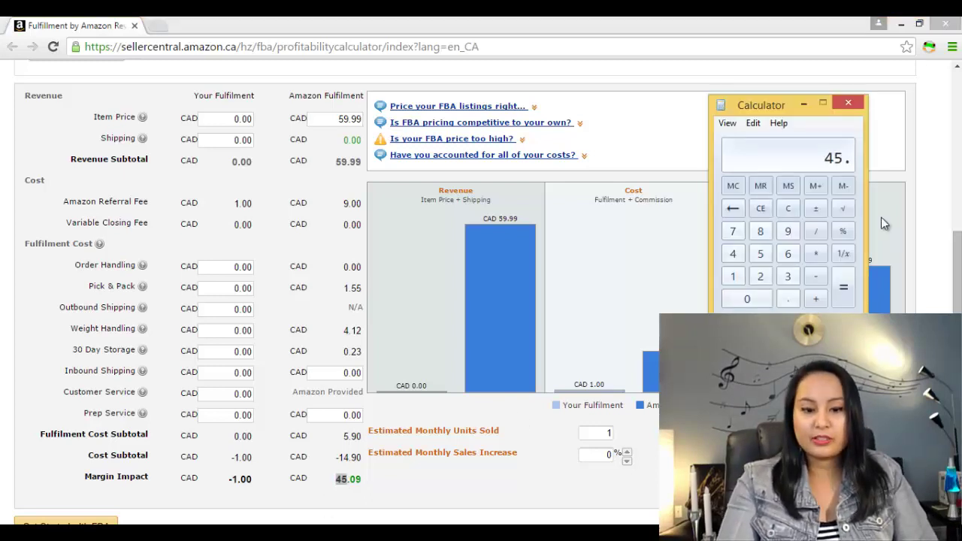
pyautogui.write('09')
pyautogui.press('-')
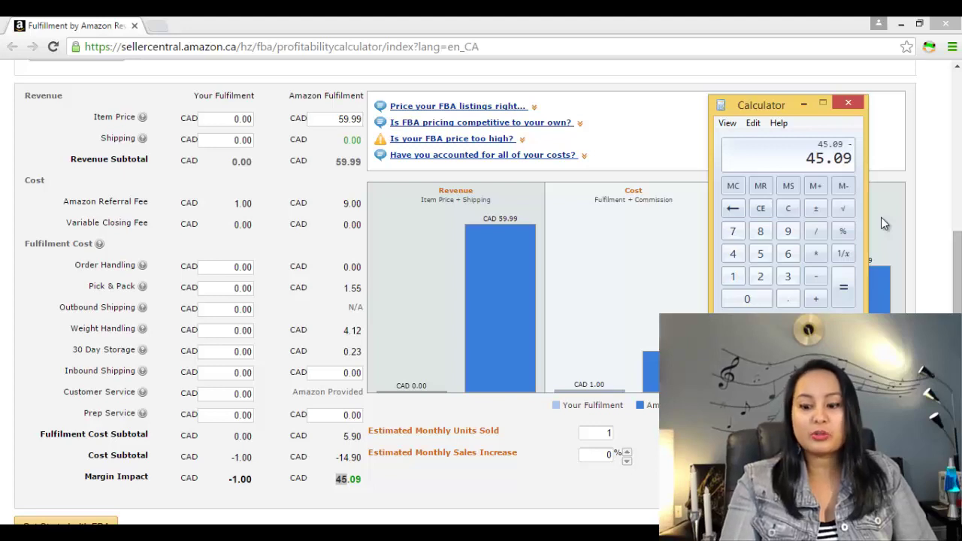
pyautogui.write('9.99')
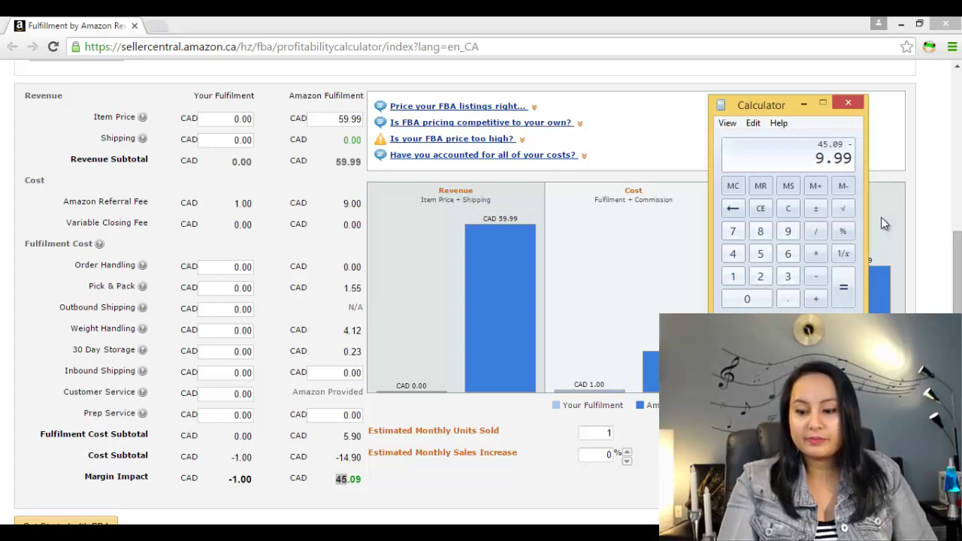
pyautogui.press('-')
pyautogui.write('4.0')
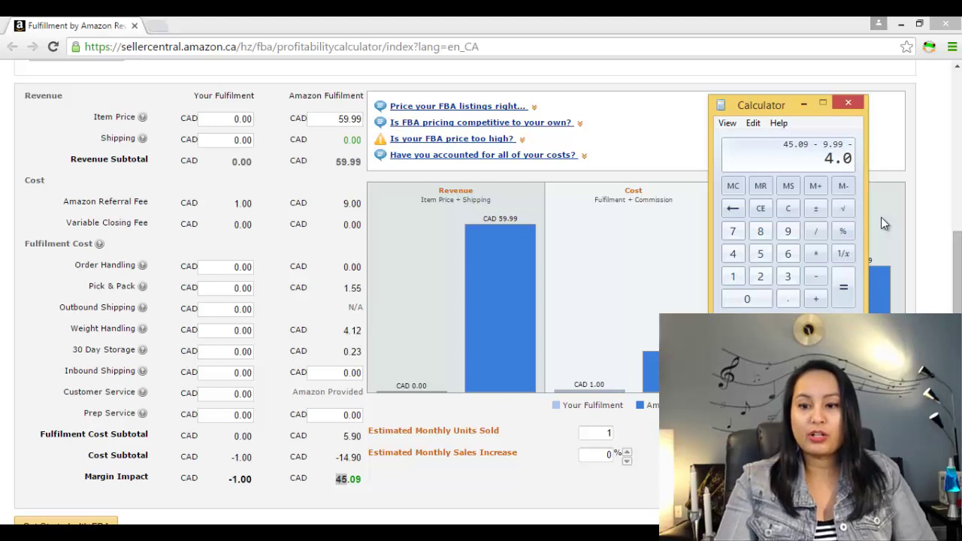
pyautogui.press('Return')
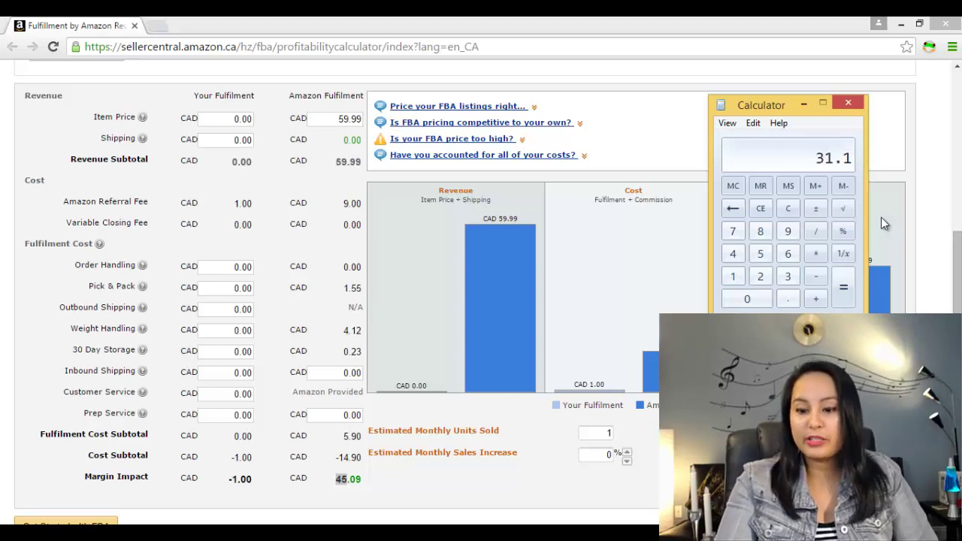
# Compute 45.09 − 20 − 4 = 21.09, clear Calculator, and return to the revenue calculator.
pyautogui.click(790, 211)
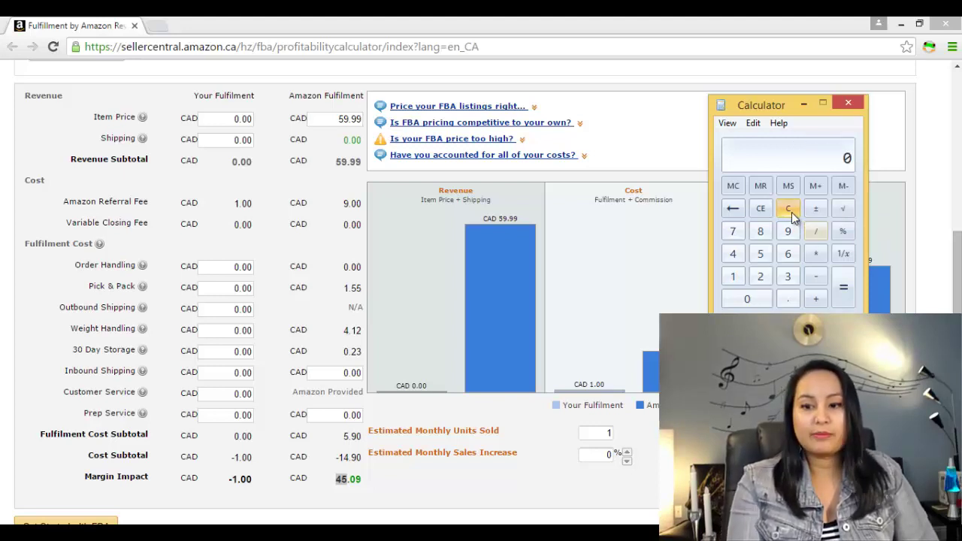
pyautogui.write('45.0')
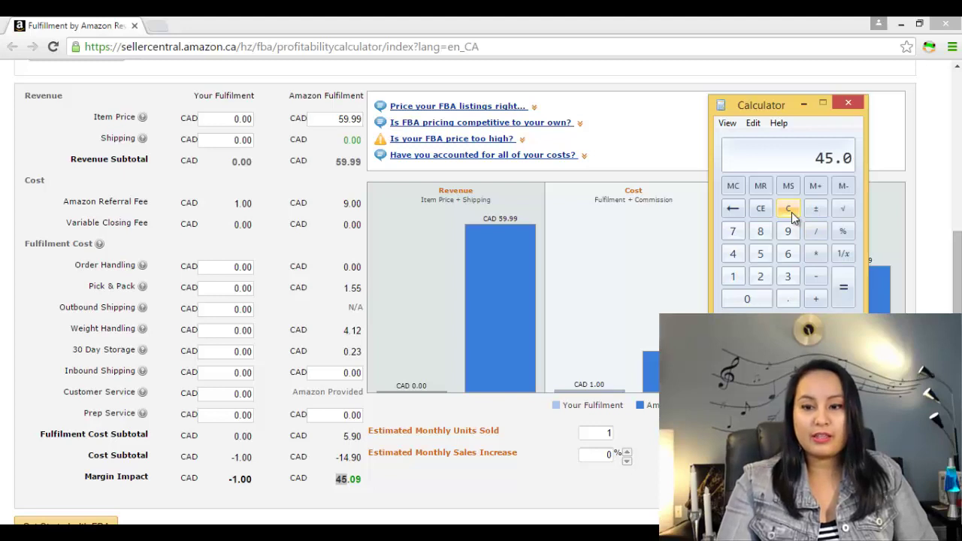
pyautogui.write('9')
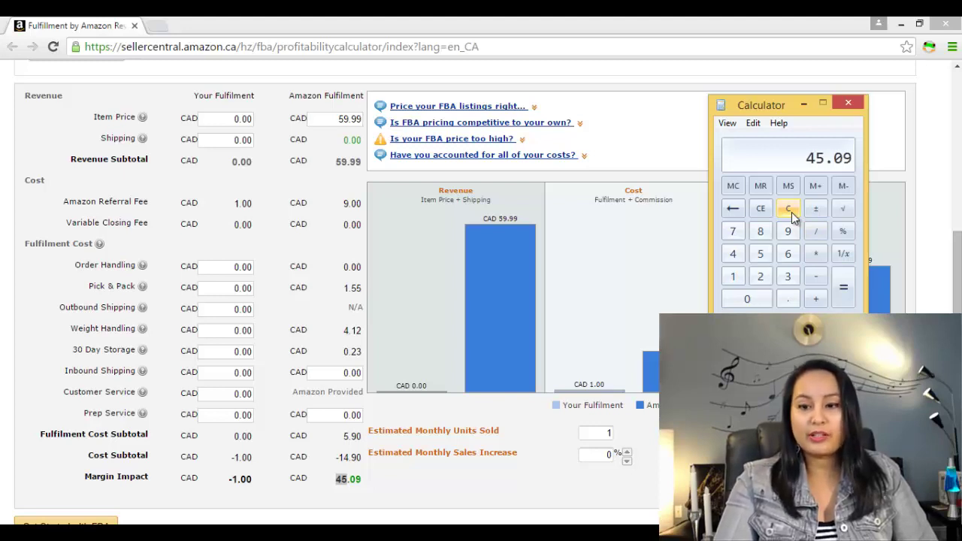
pyautogui.press('-')
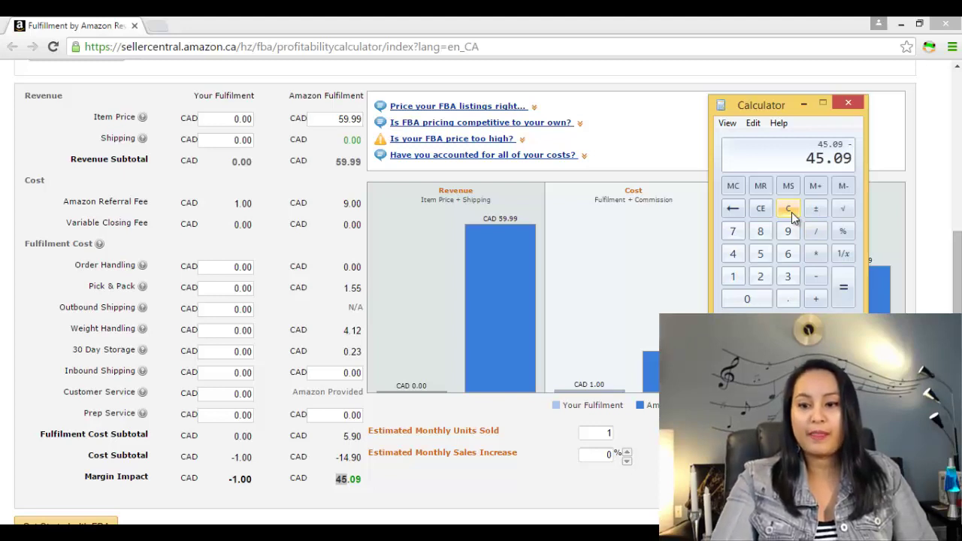
pyautogui.write('20.00')
pyautogui.press('-')
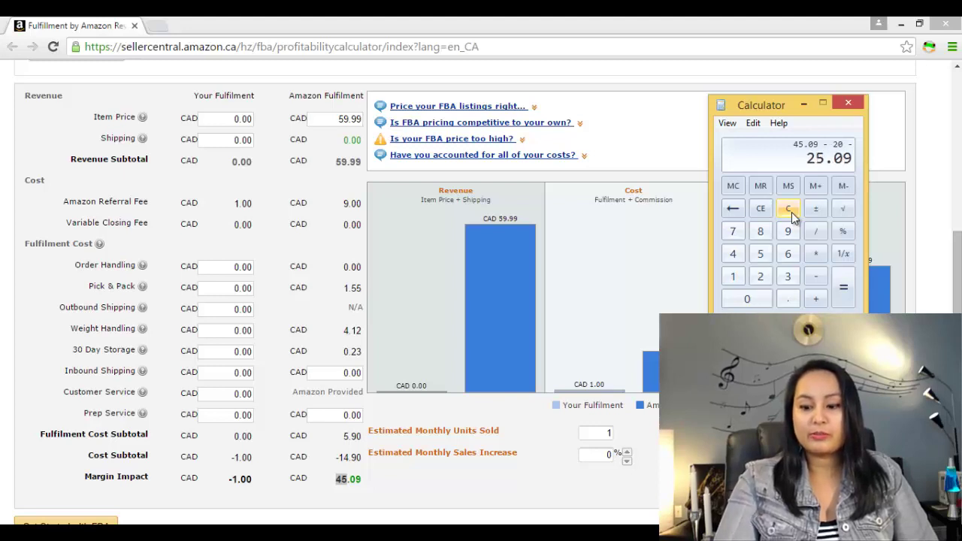
pyautogui.write('4.00')
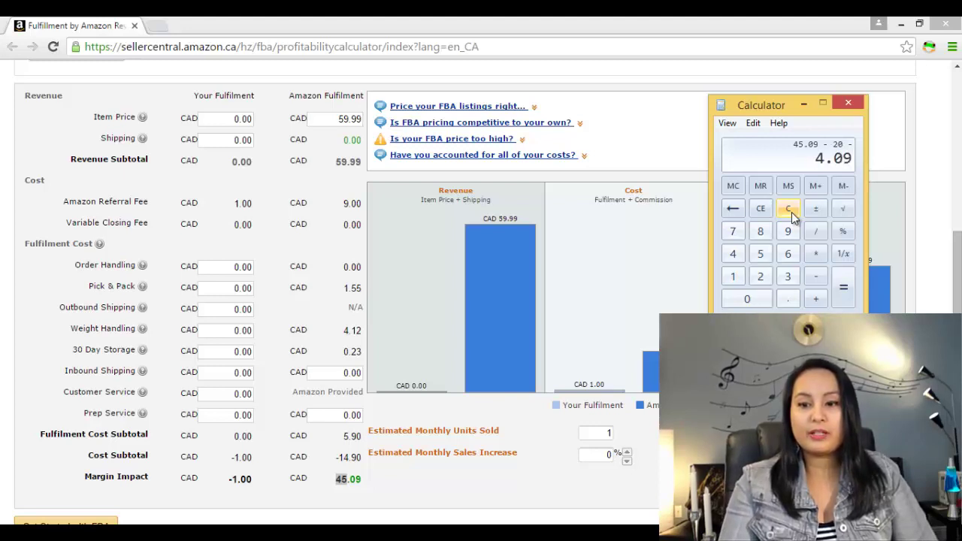
pyautogui.press('Return')
pyautogui.click(791, 212)
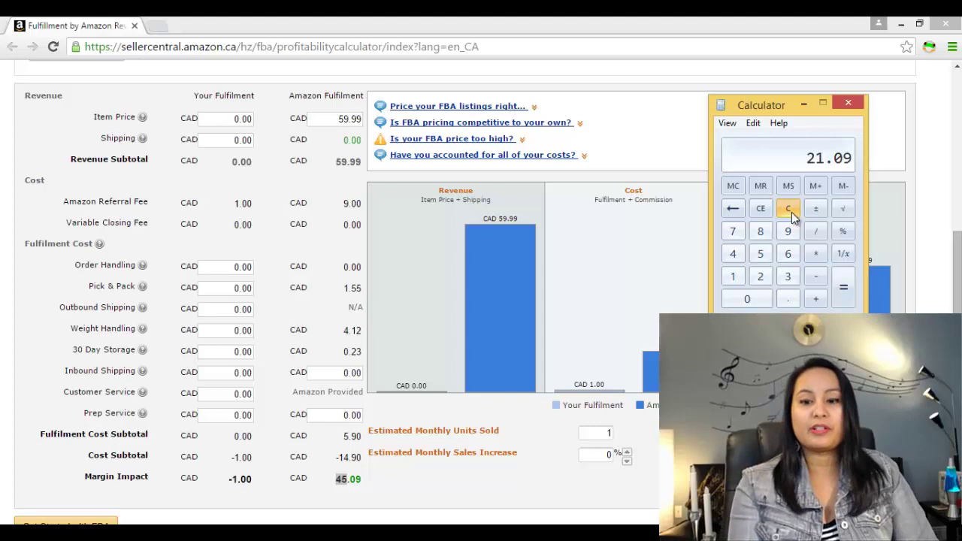
pyautogui.click(424, 480)
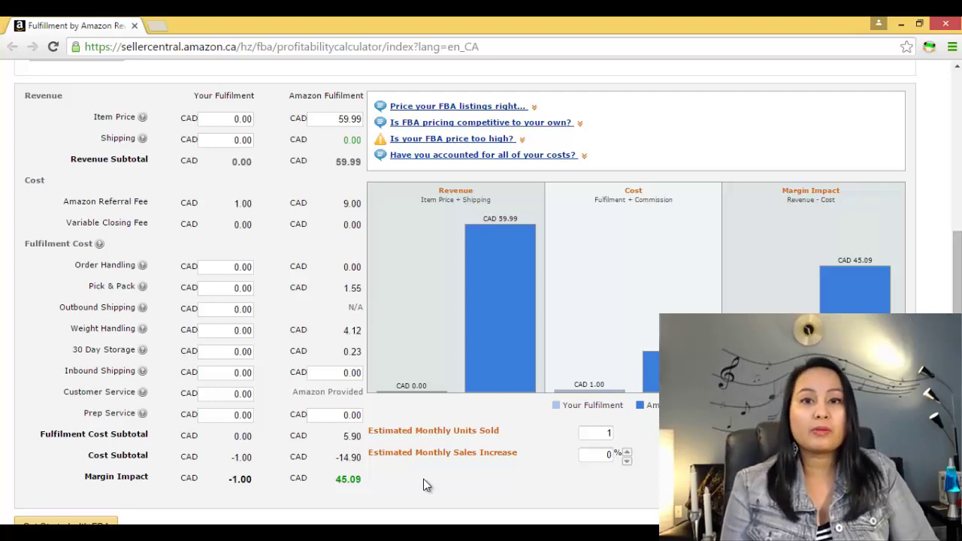
# Scroll the revenue calculator back to the top showing the Power Rangers Shogun Helmet.
pyautogui.click(959, 176)
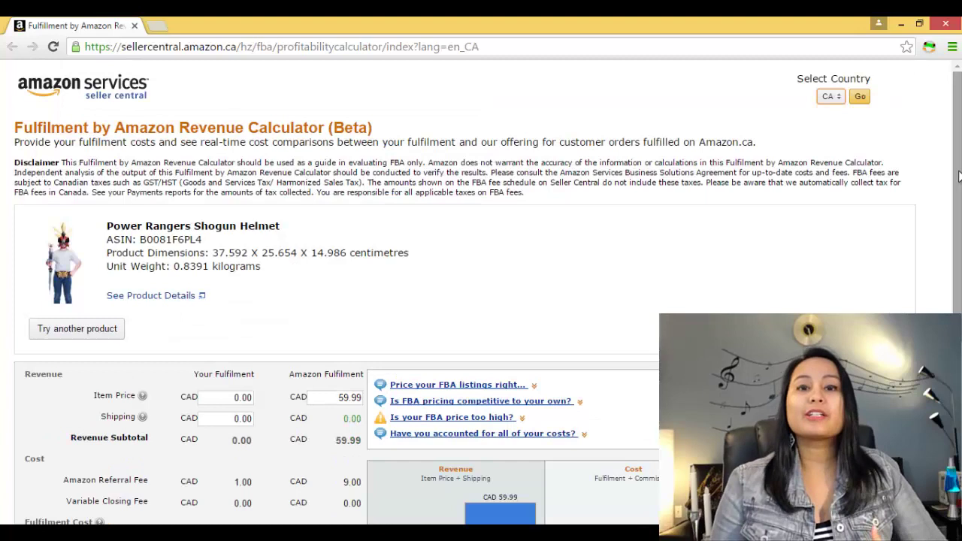